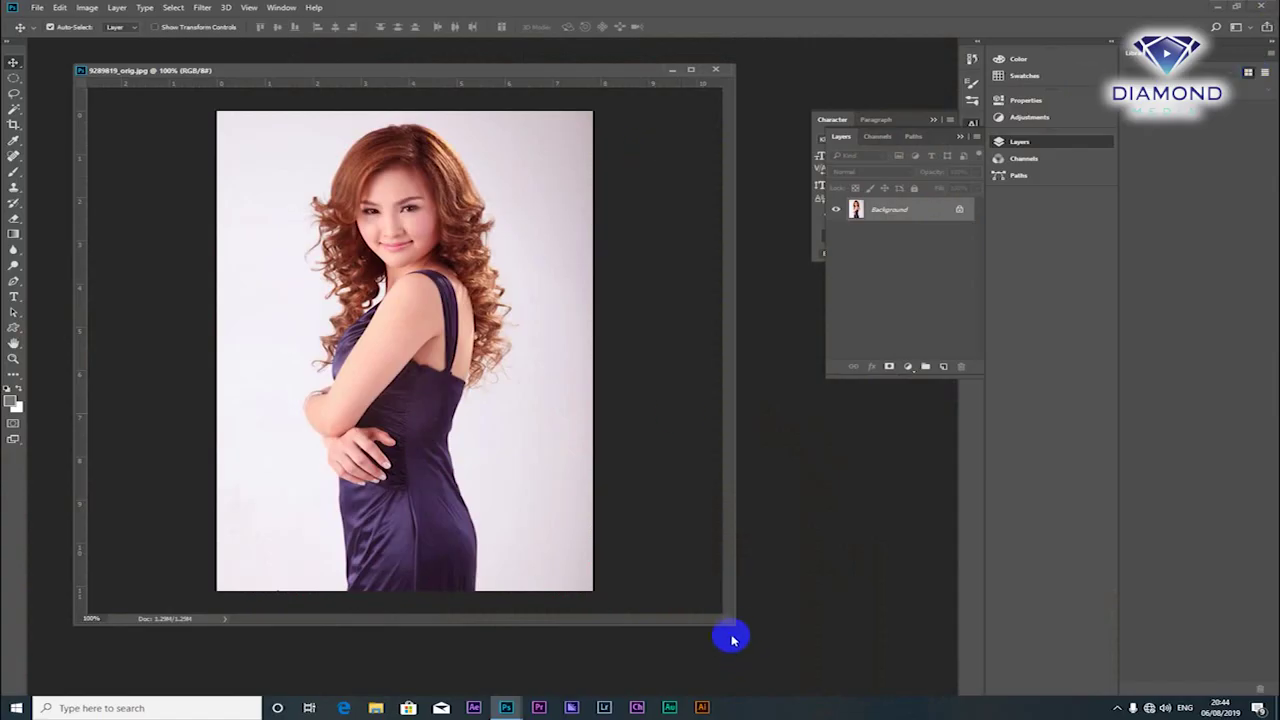
# Duplicate the portrait document as '9289819_orig copy'.
pyautogui.moveTo(740, 634); pyautogui.dragTo(822, 684)
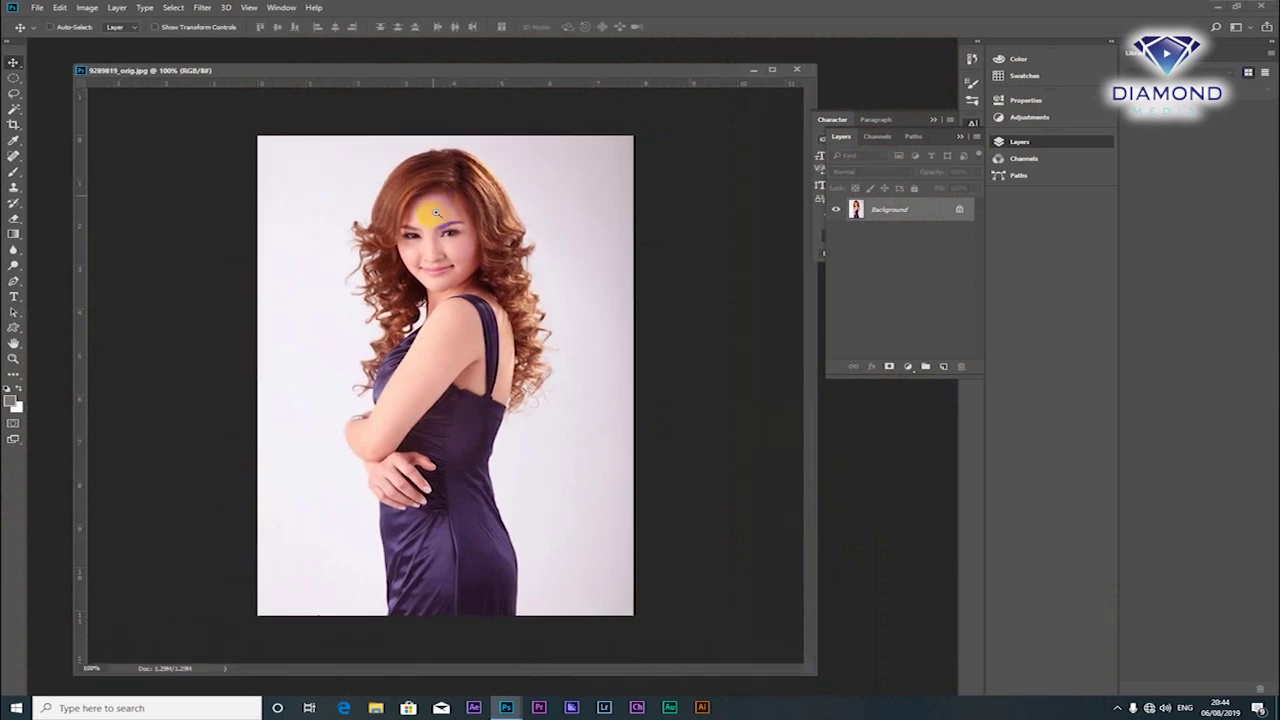
pyautogui.scroll(1, 432, 195)
pyautogui.scroll(-2, 430, 218)
pyautogui.scroll(1, 396, 231)
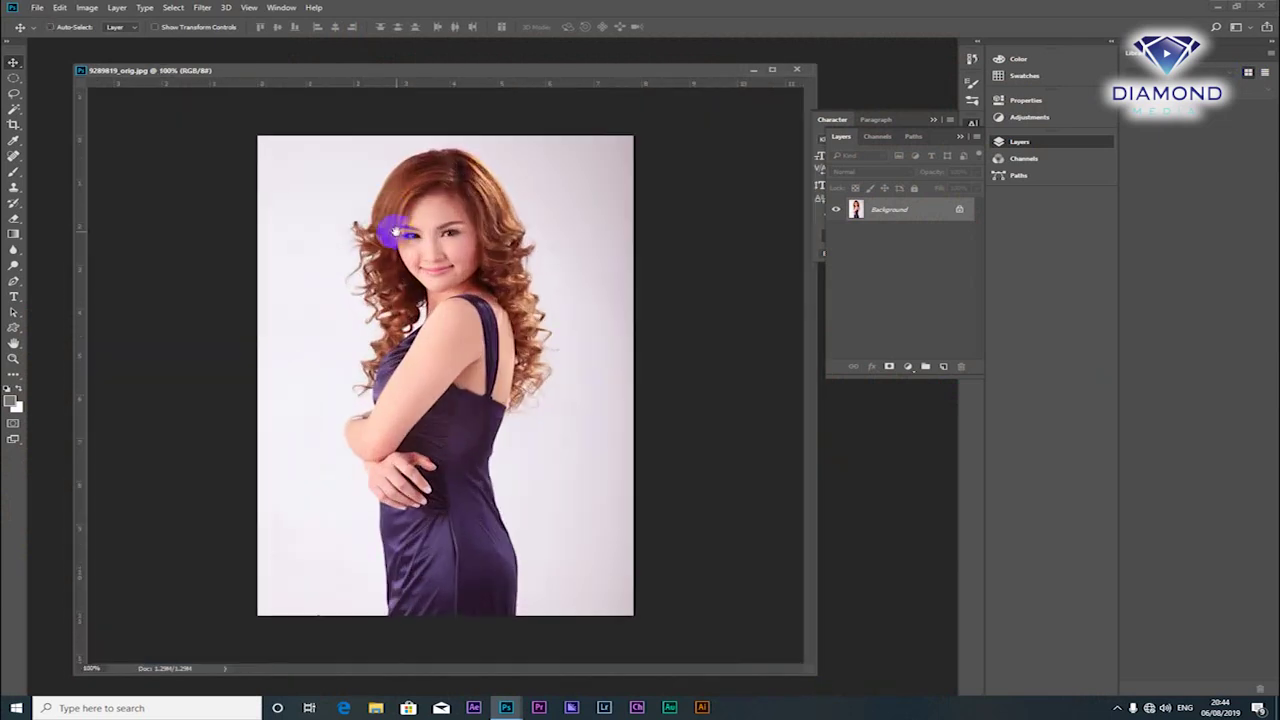
pyautogui.rightClick(400, 78)
pyautogui.click(425, 80)
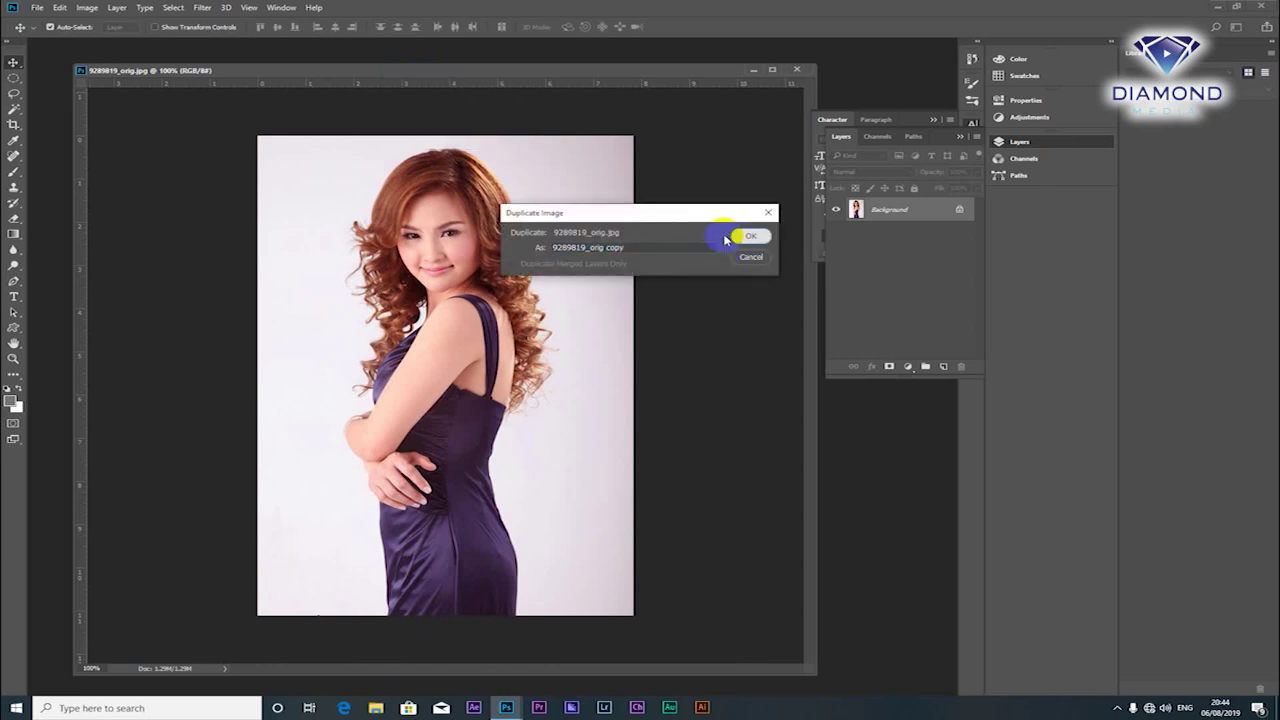
pyautogui.click(750, 236)
# Float the copy in its own window and arrange it beside the original.
pyautogui.moveTo(274, 86); pyautogui.dragTo(537, 86)
pyautogui.moveTo(353, 80); pyautogui.dragTo(443, 40)
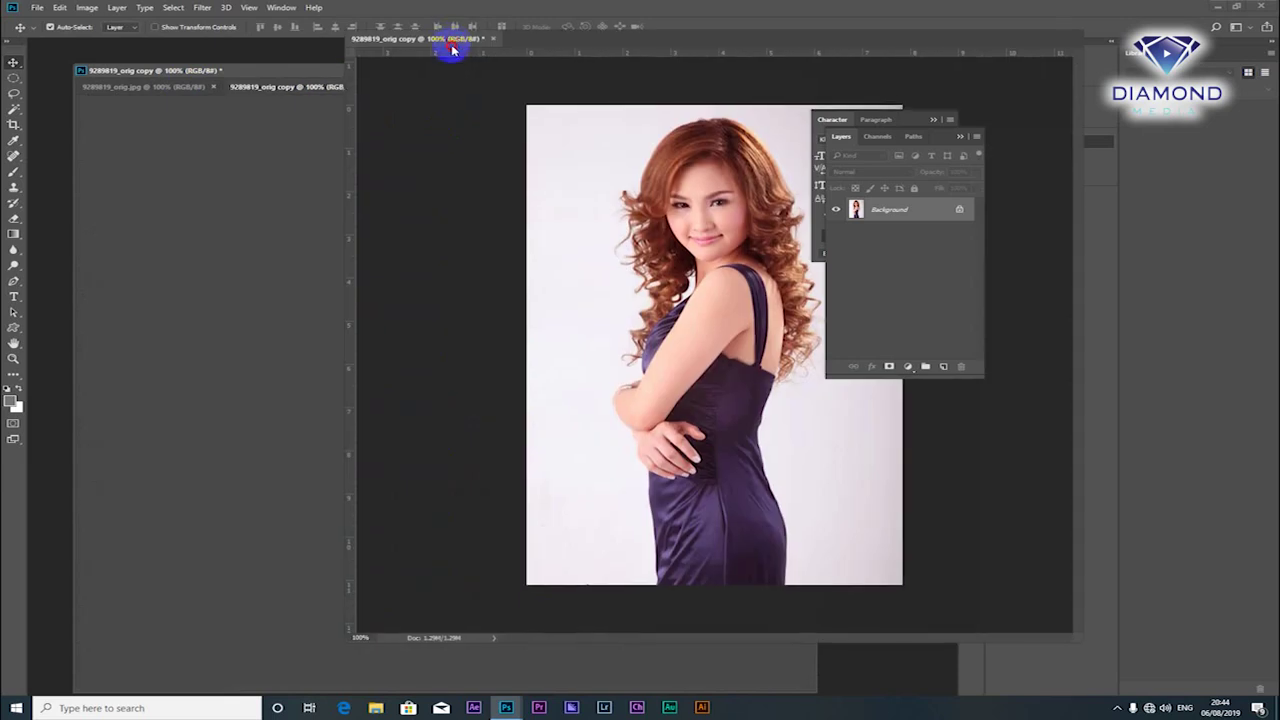
pyautogui.moveTo(323, 69); pyautogui.dragTo(255, 75)
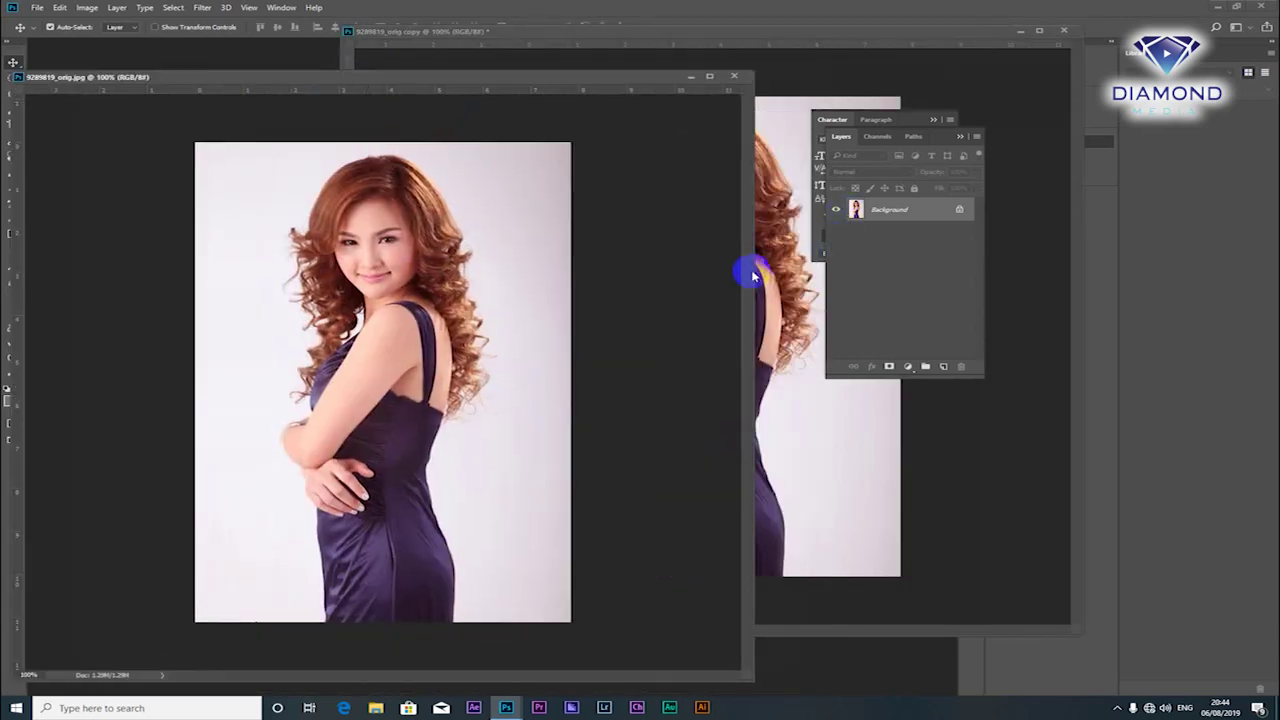
pyautogui.moveTo(629, 72); pyautogui.dragTo(631, 82)
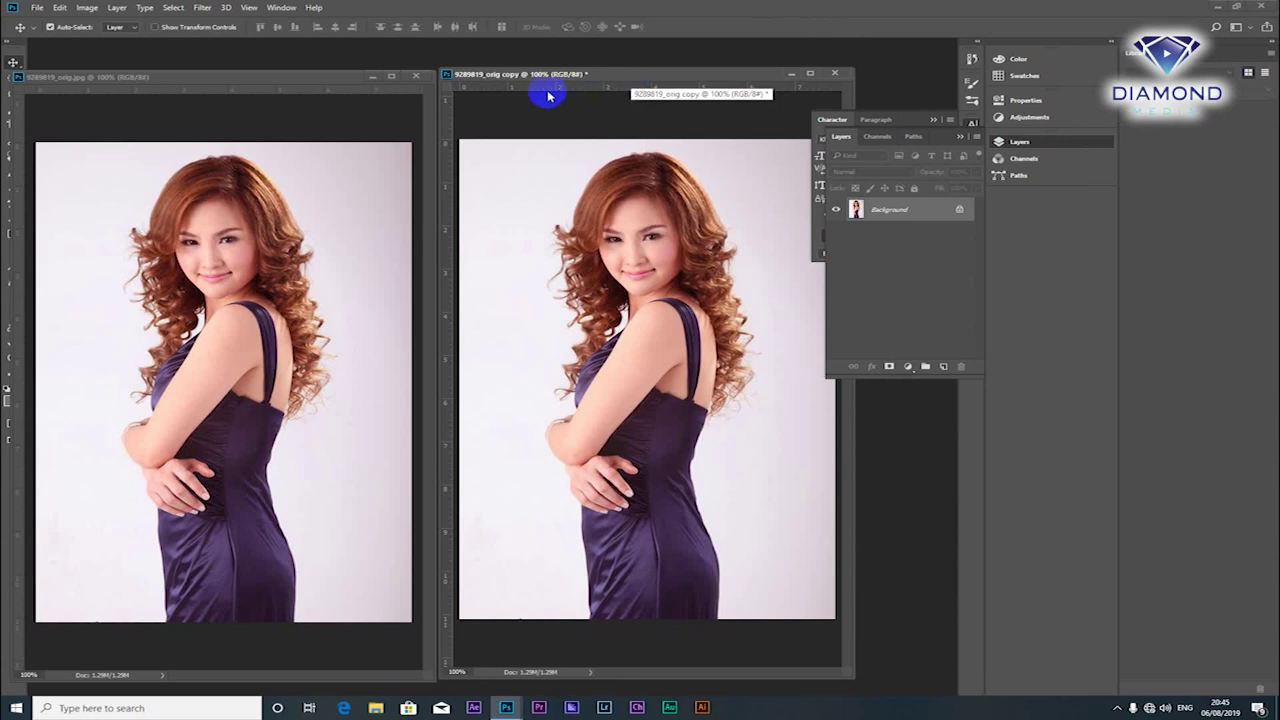
pyautogui.moveTo(322, 81); pyautogui.dragTo(320, 78)
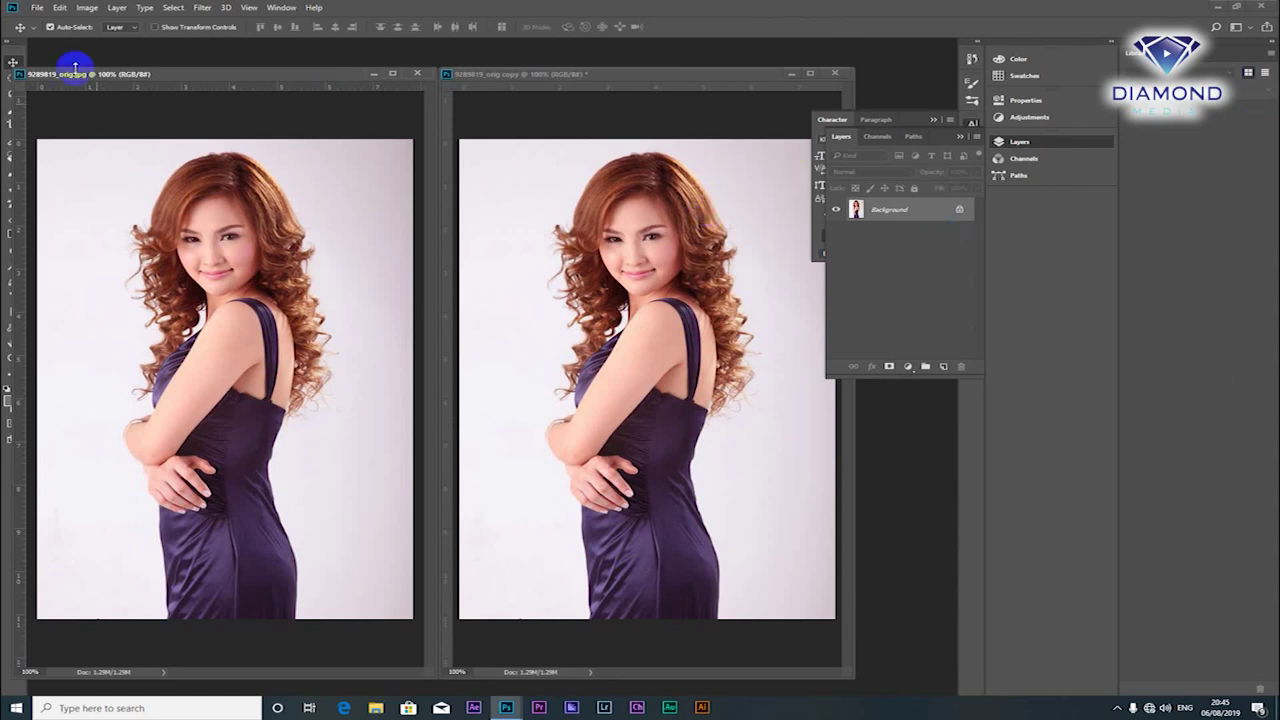
pyautogui.click(37, 10)
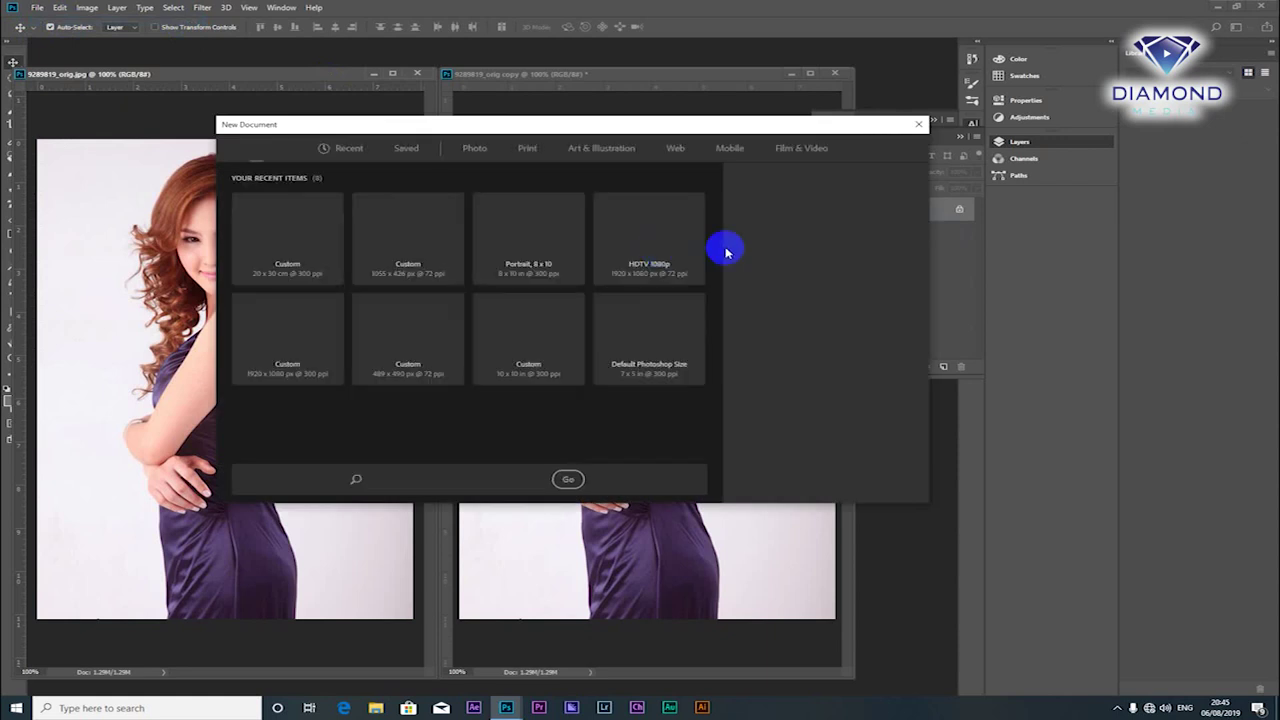
pyautogui.doubleClick(755, 234)
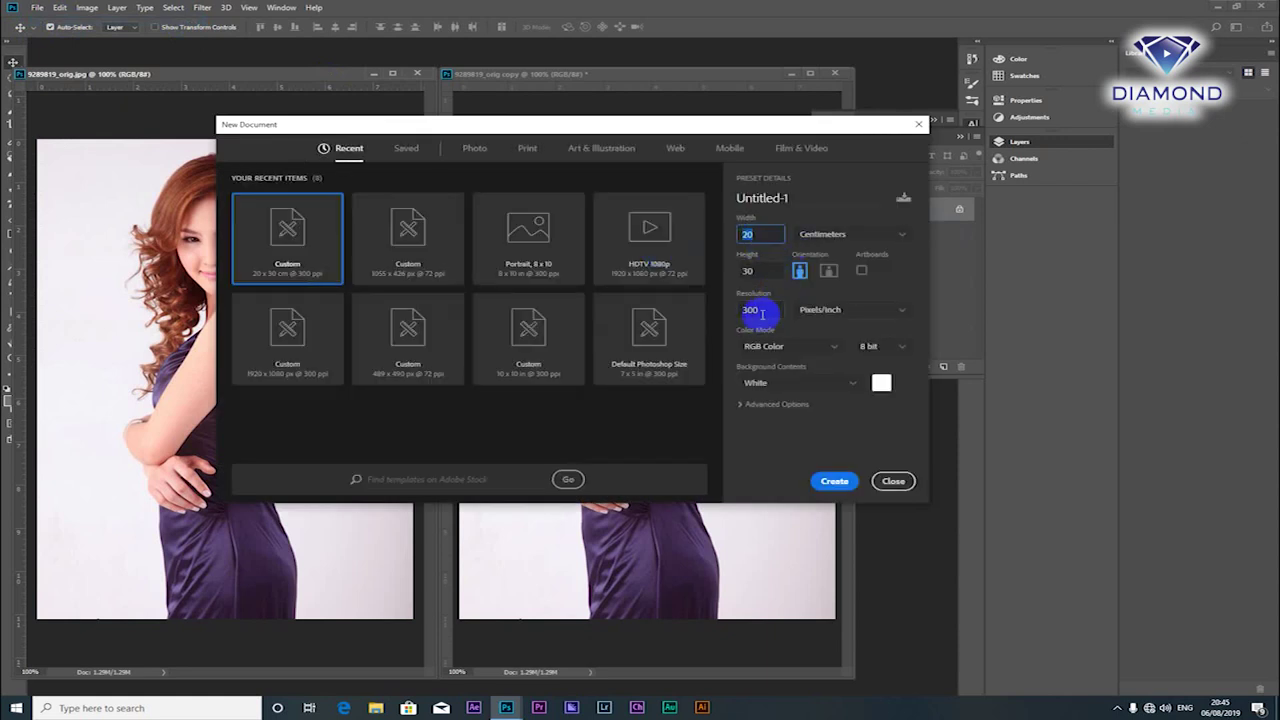
pyautogui.click(834, 481)
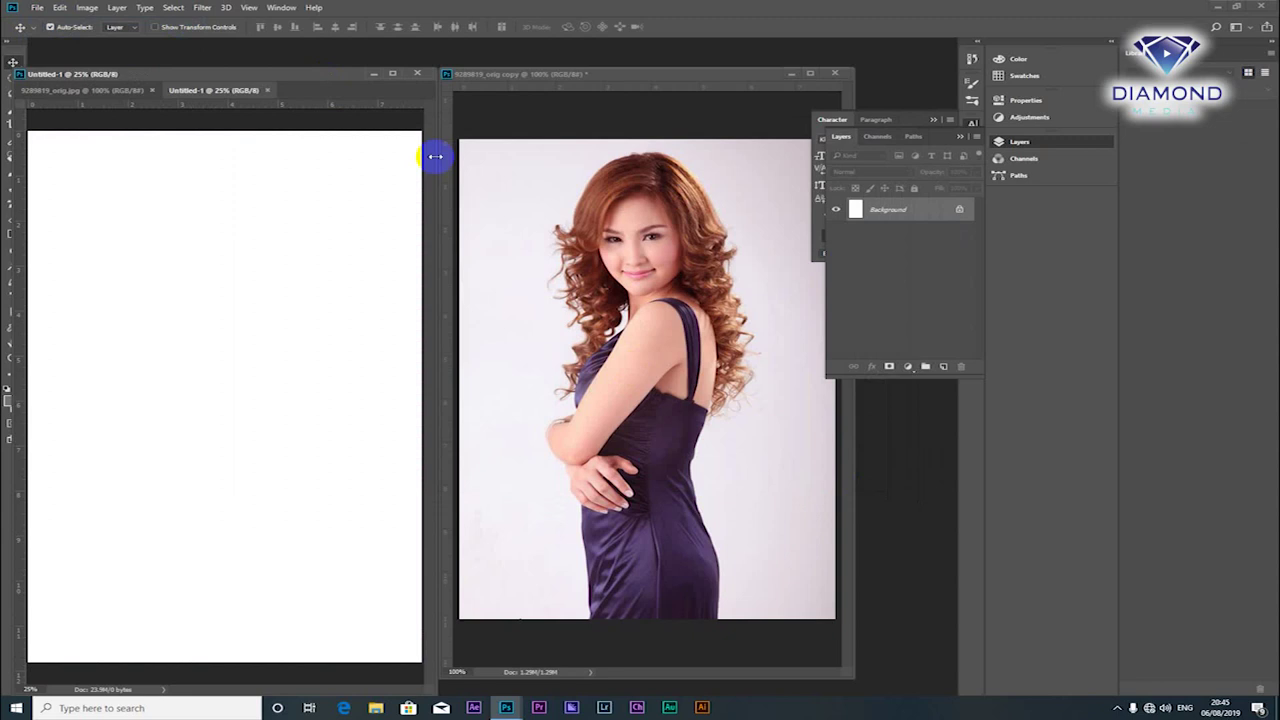
pyautogui.moveTo(623, 263); pyautogui.dragTo(222, 390)
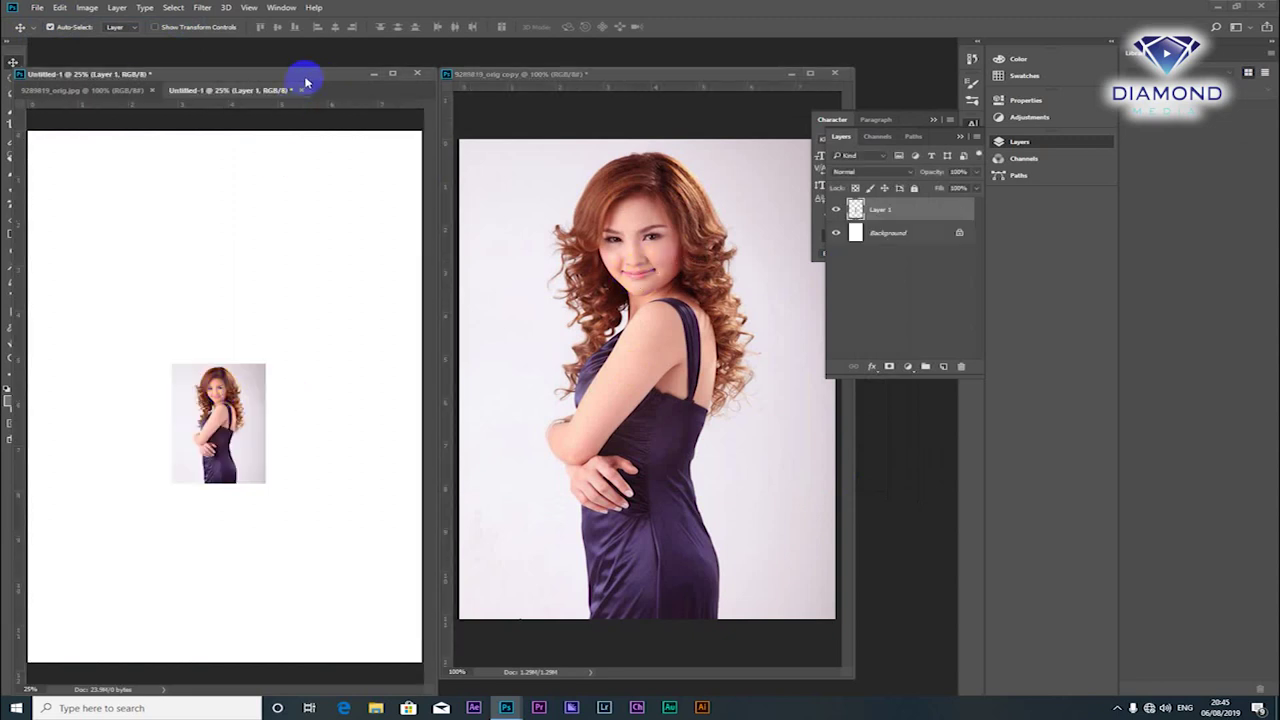
pyautogui.moveTo(307, 81); pyautogui.dragTo(327, 73)
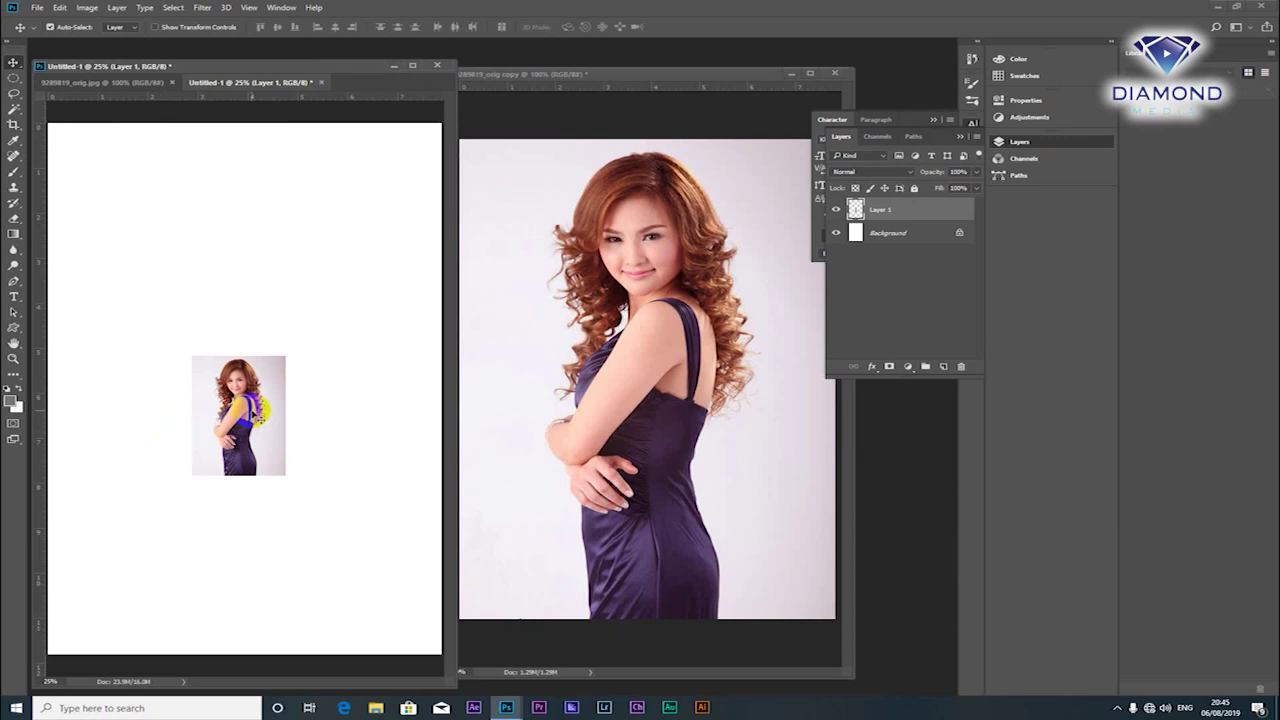
pyautogui.moveTo(257, 405); pyautogui.dragTo(193, 464)
pyautogui.hotkey('ctrl', 't')
pyautogui.moveTo(222, 424); pyautogui.dragTo(440, 120)
pyautogui.moveTo(343, 286); pyautogui.dragTo(292, 384)
pyautogui.moveTo(360, 260); pyautogui.dragTo(472, 177)
pyautogui.press('Return')
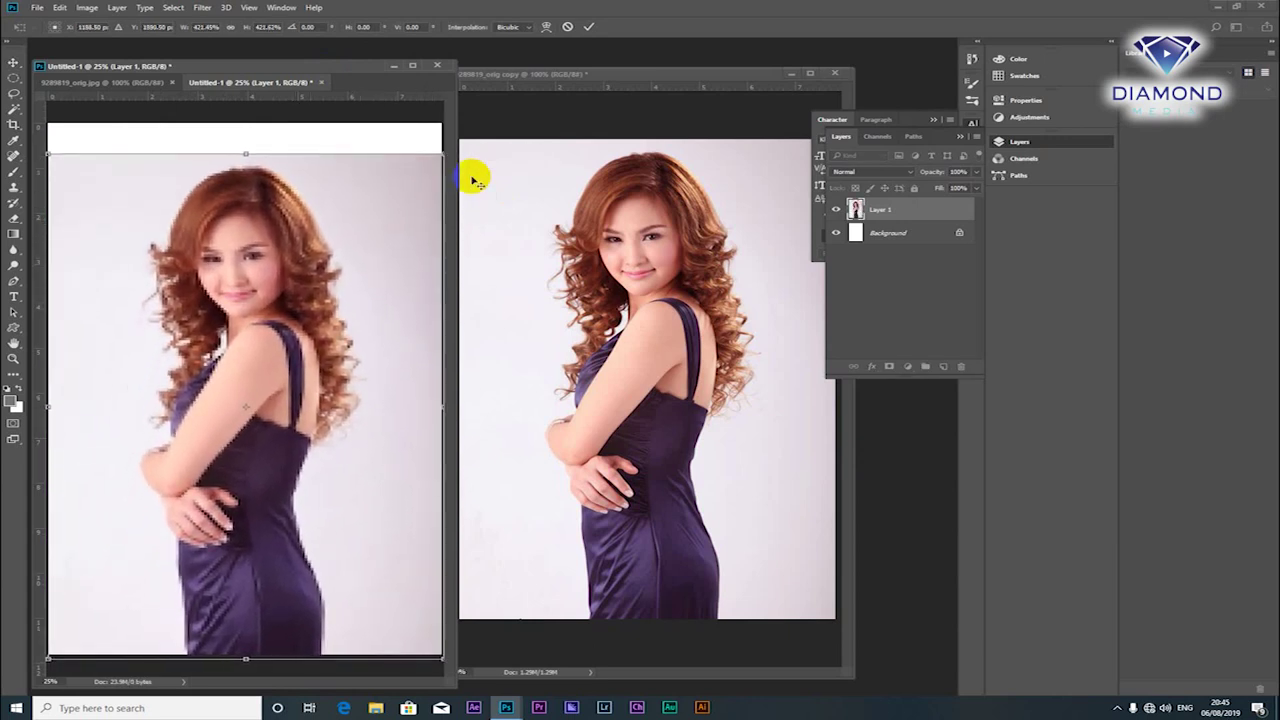
pyautogui.moveTo(286, 300); pyautogui.dragTo(310, 338)
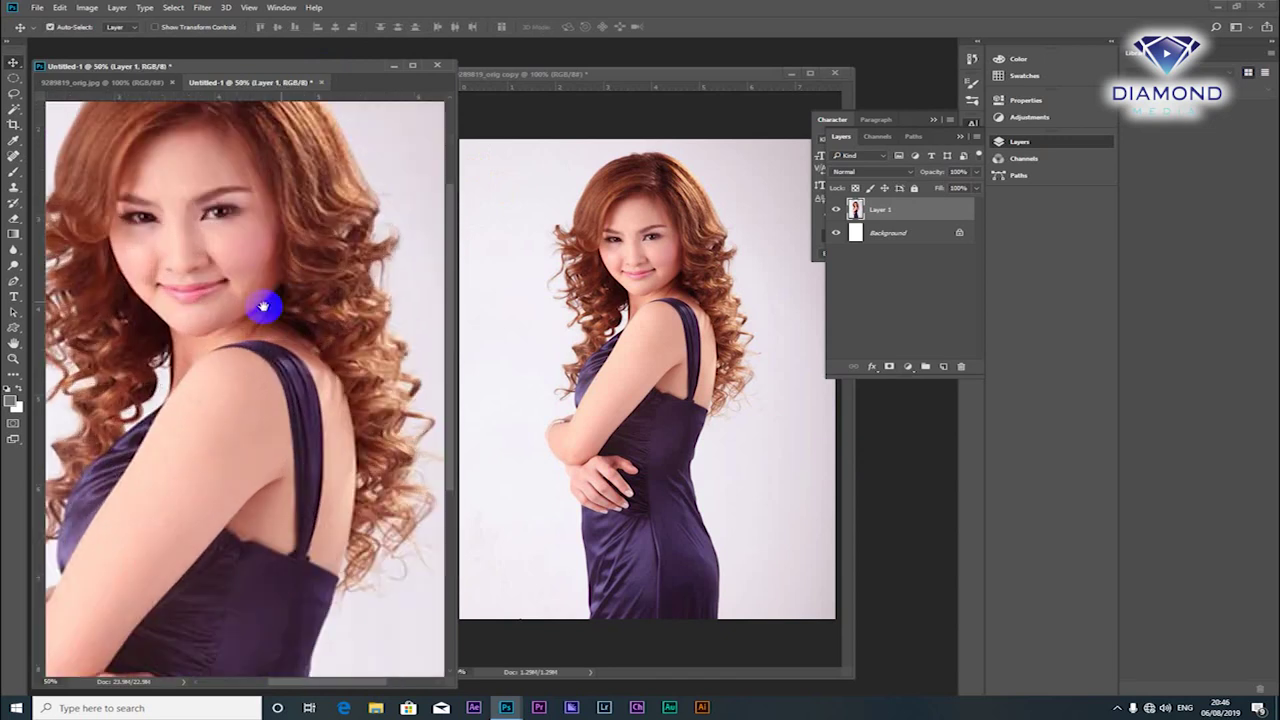
pyautogui.click(280, 271)
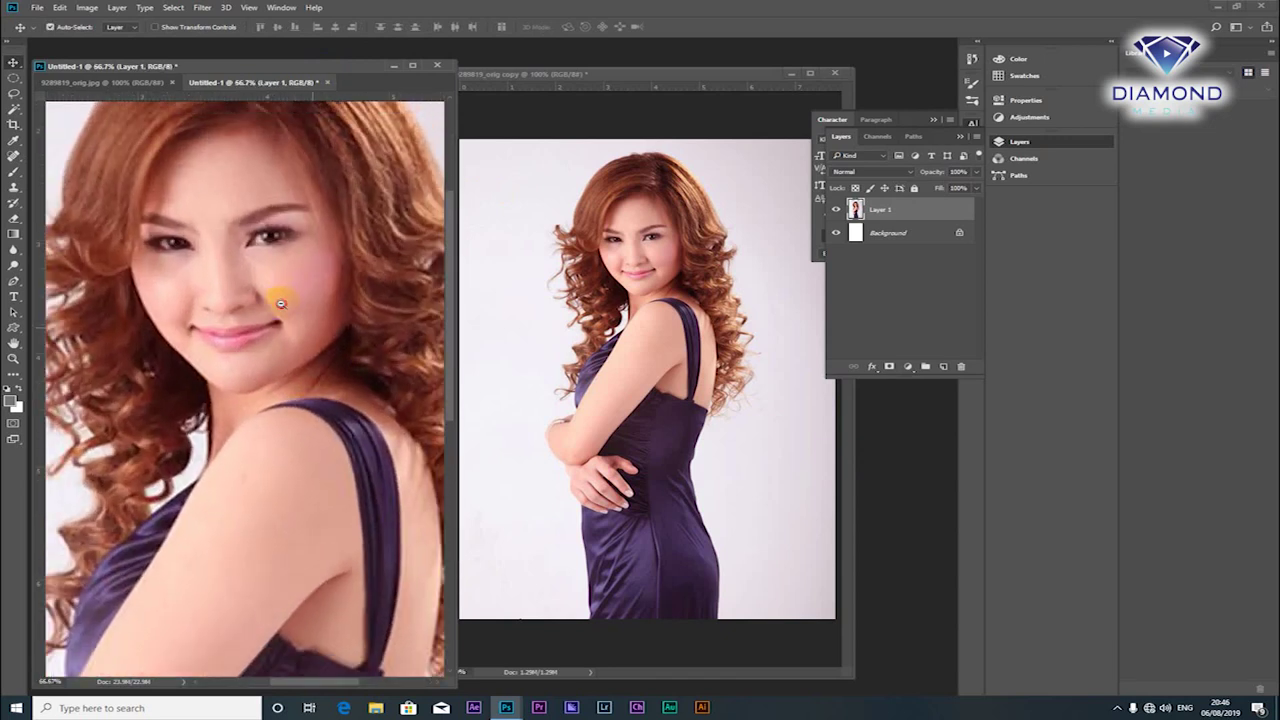
pyautogui.keyDown('alt'); pyautogui.click(278, 290); pyautogui.keyUp('alt')
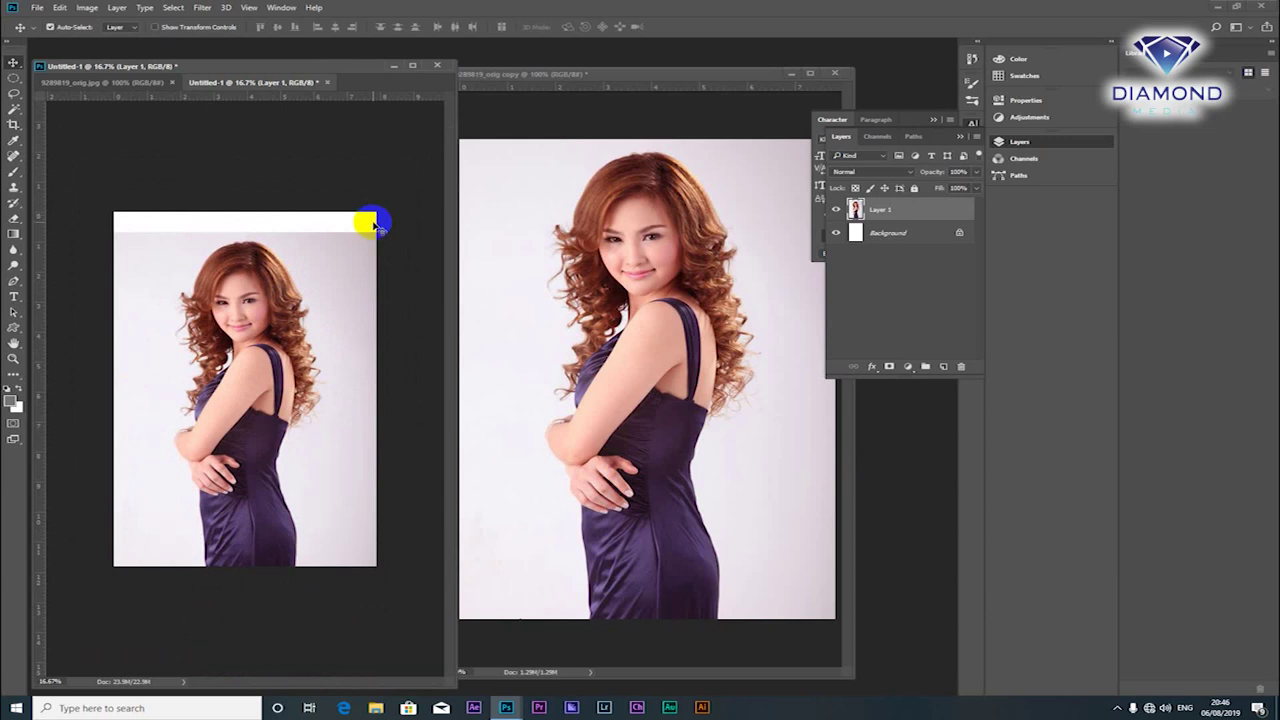
pyautogui.click(328, 84)
pyautogui.click(645, 263)
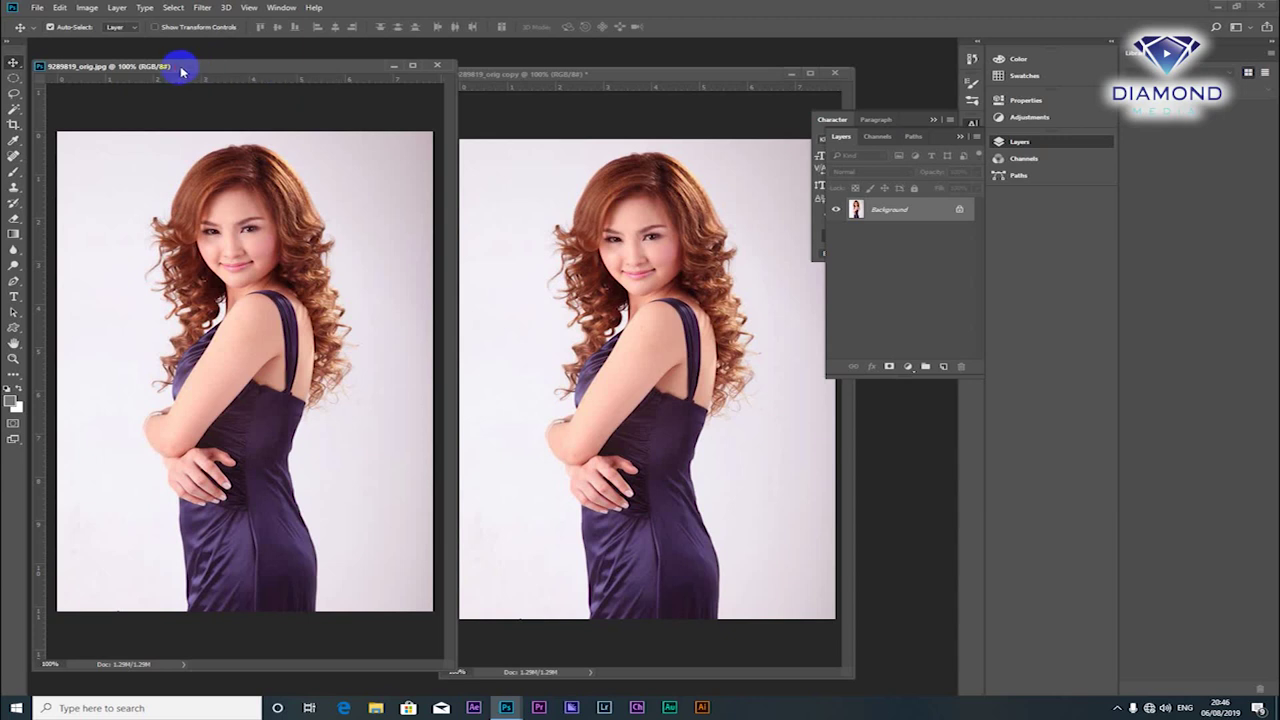
# Resize the original to 30 cm wide (42.55 cm high) with Automatic resampling.
pyautogui.click(87, 8)
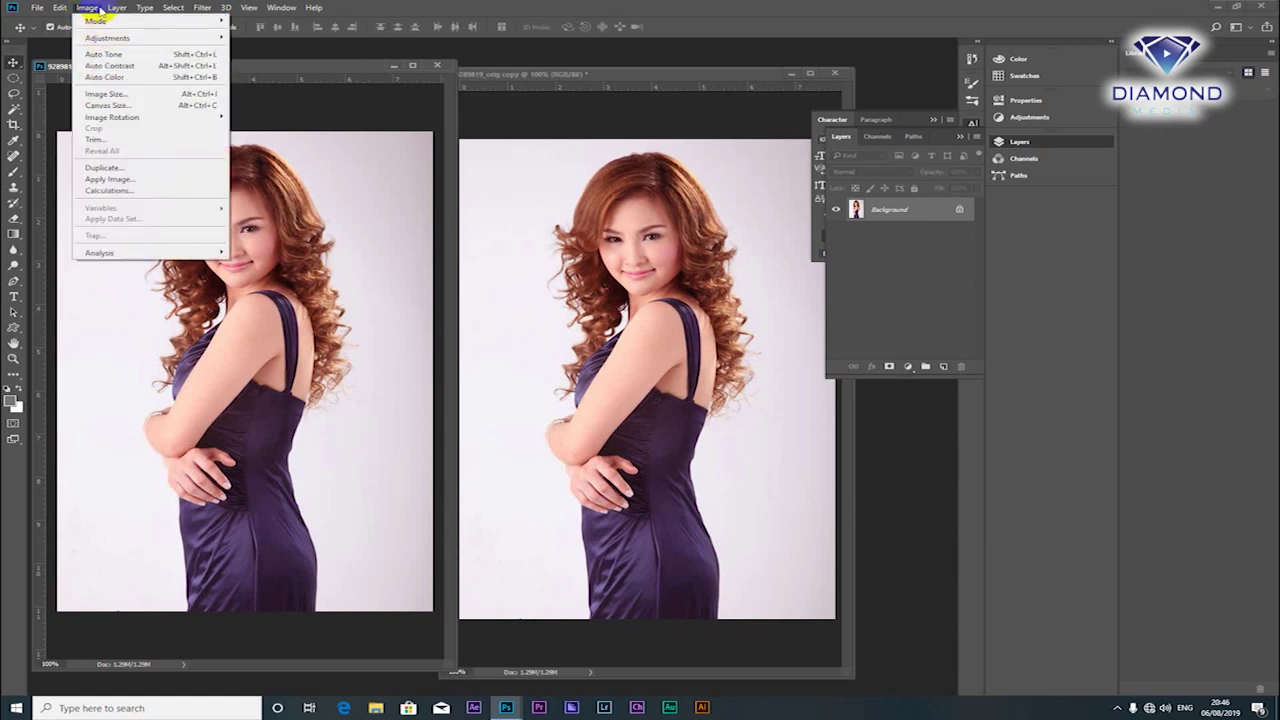
pyautogui.click(105, 94)
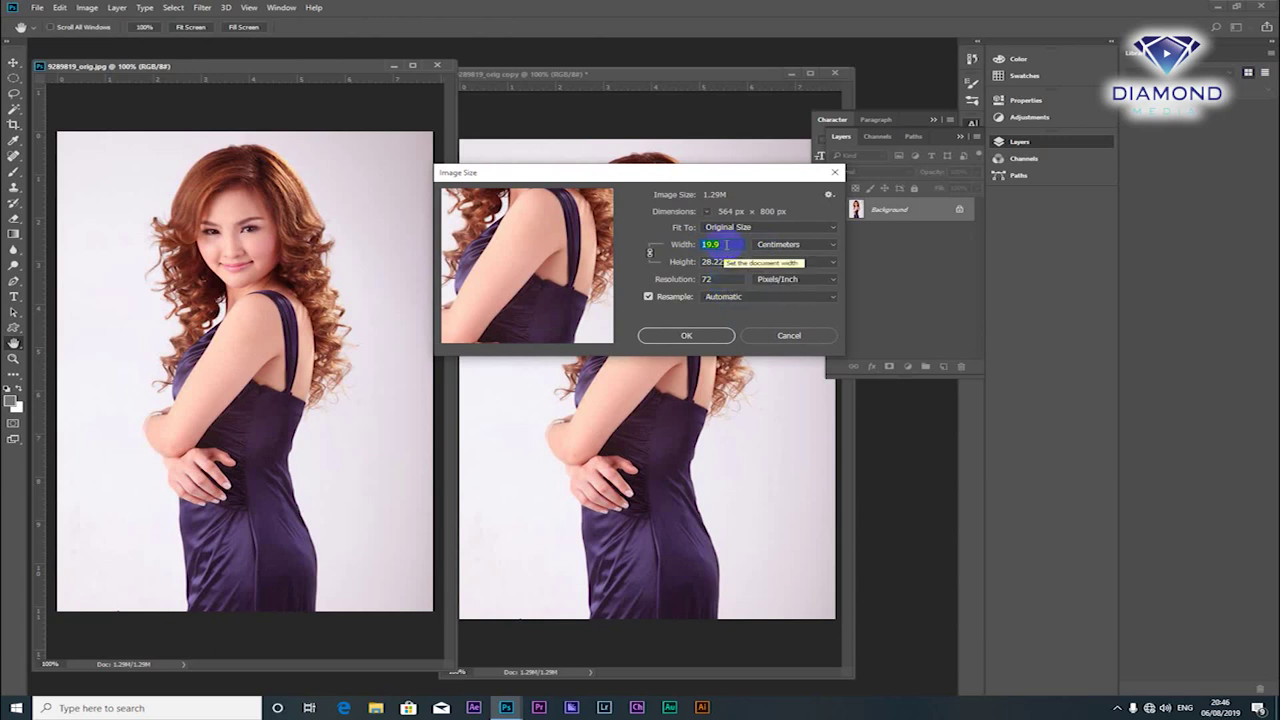
pyautogui.write('30')
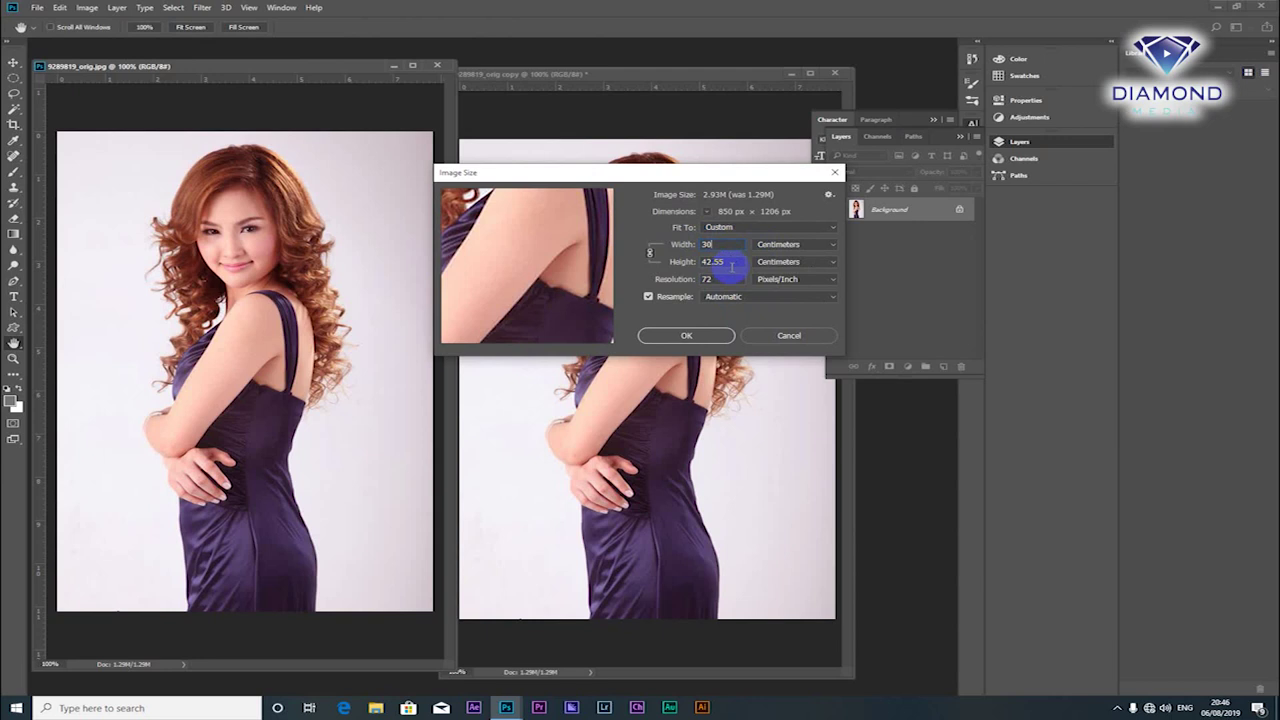
pyautogui.click(704, 328)
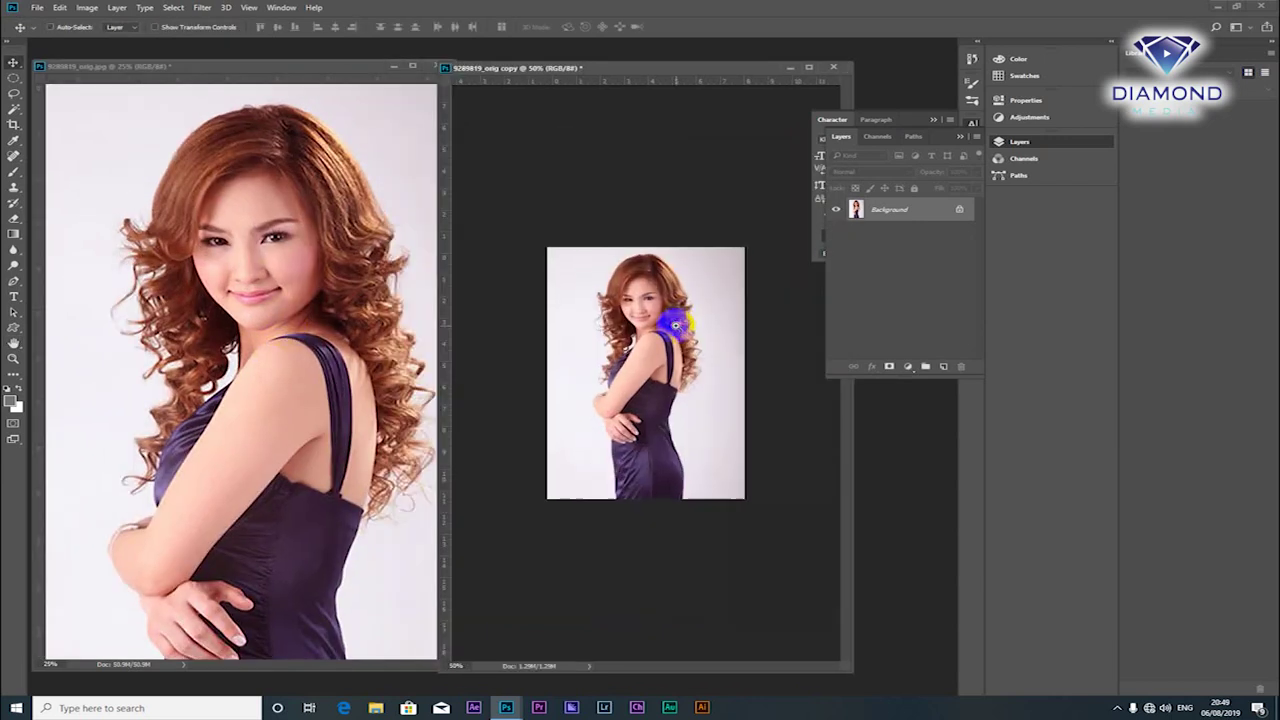
pyautogui.scroll(1, 676, 325)
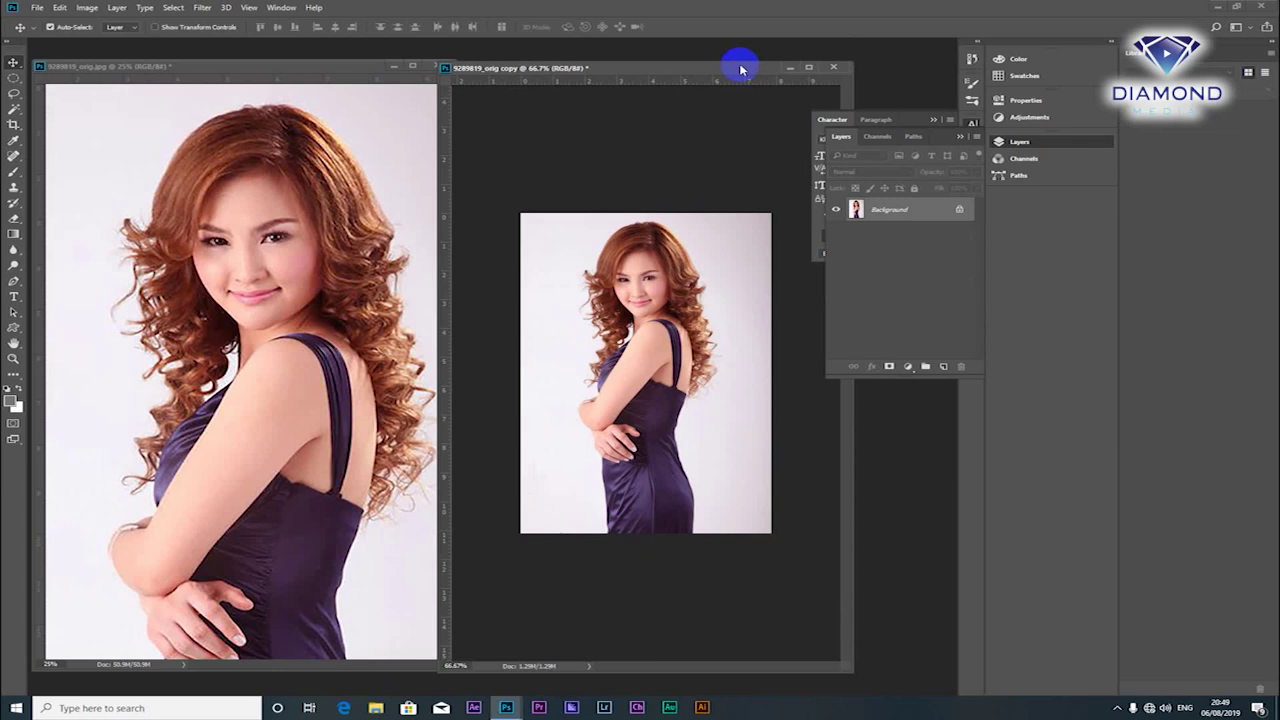
pyautogui.click(87, 8)
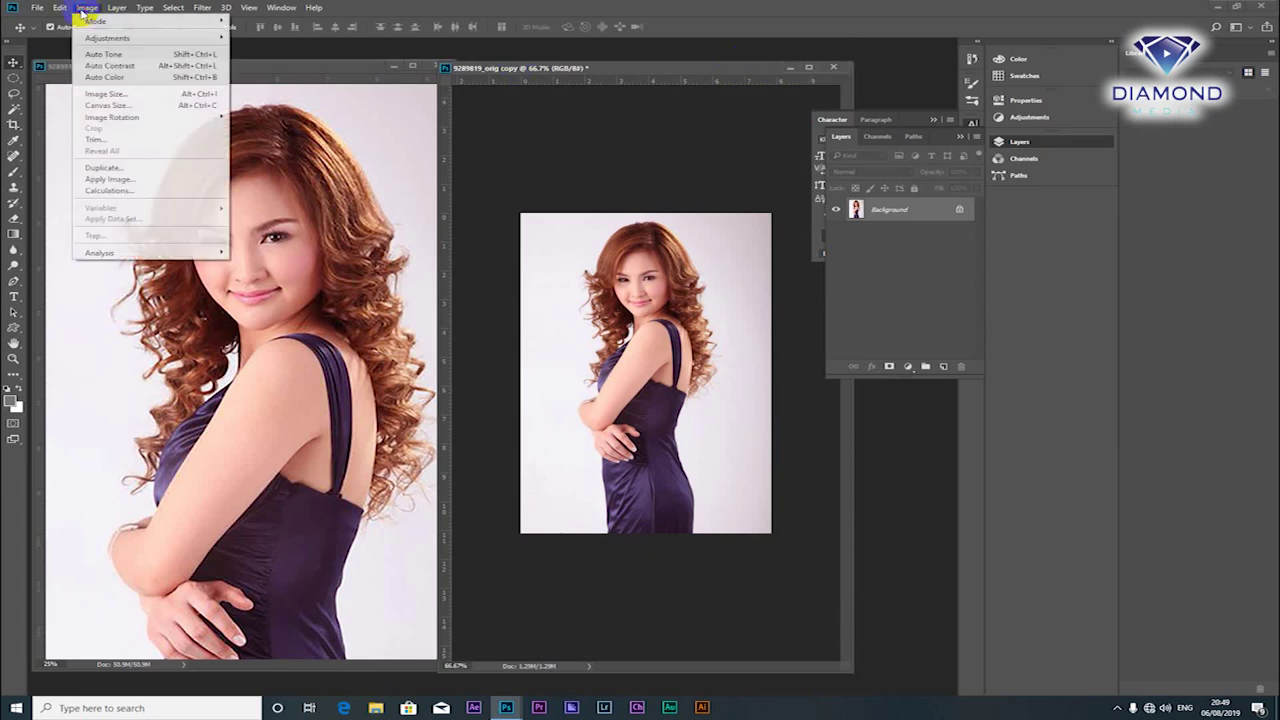
# Enter the copy's new width in Image Size and try resampling methods.
pyautogui.click(103, 95)
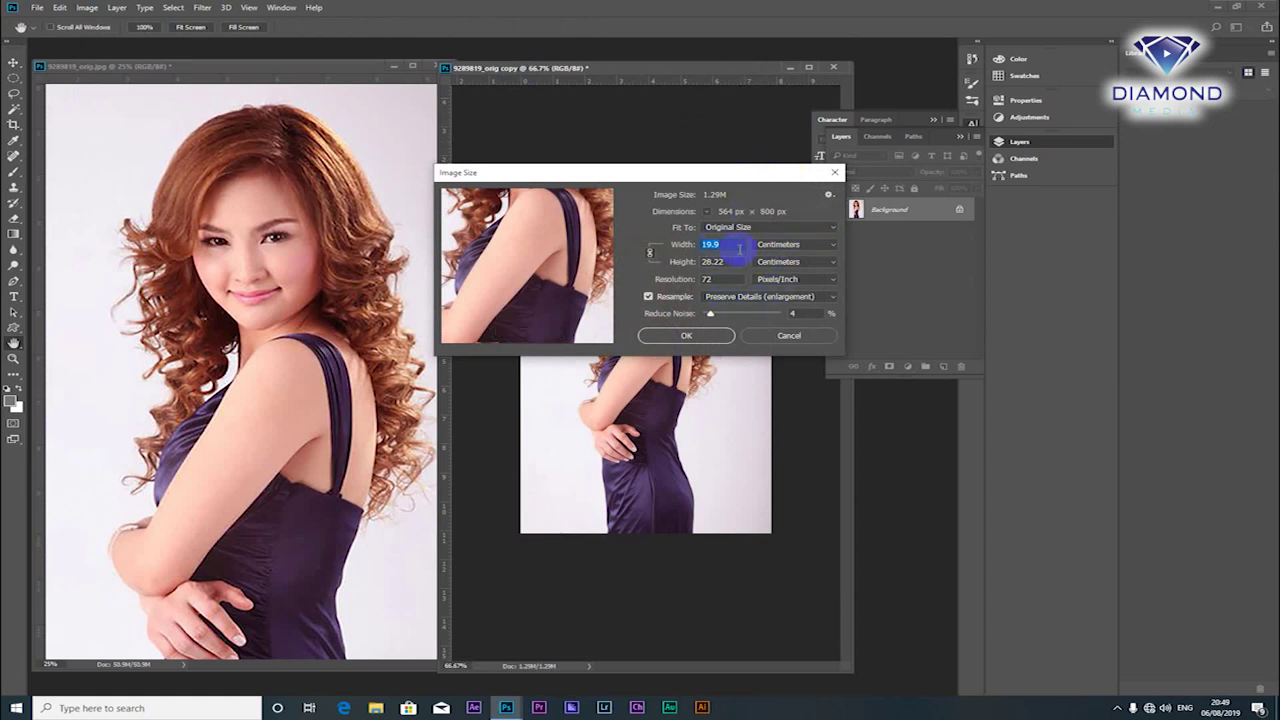
pyautogui.write('30')
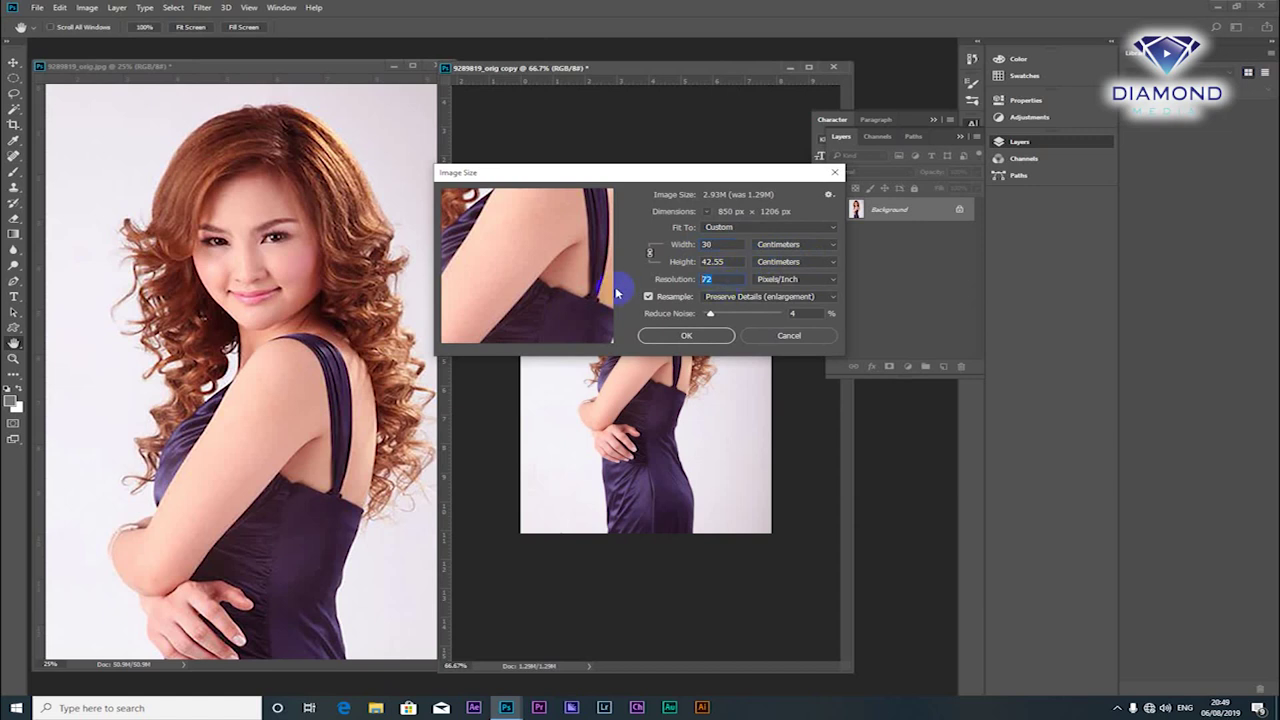
pyautogui.write('300')
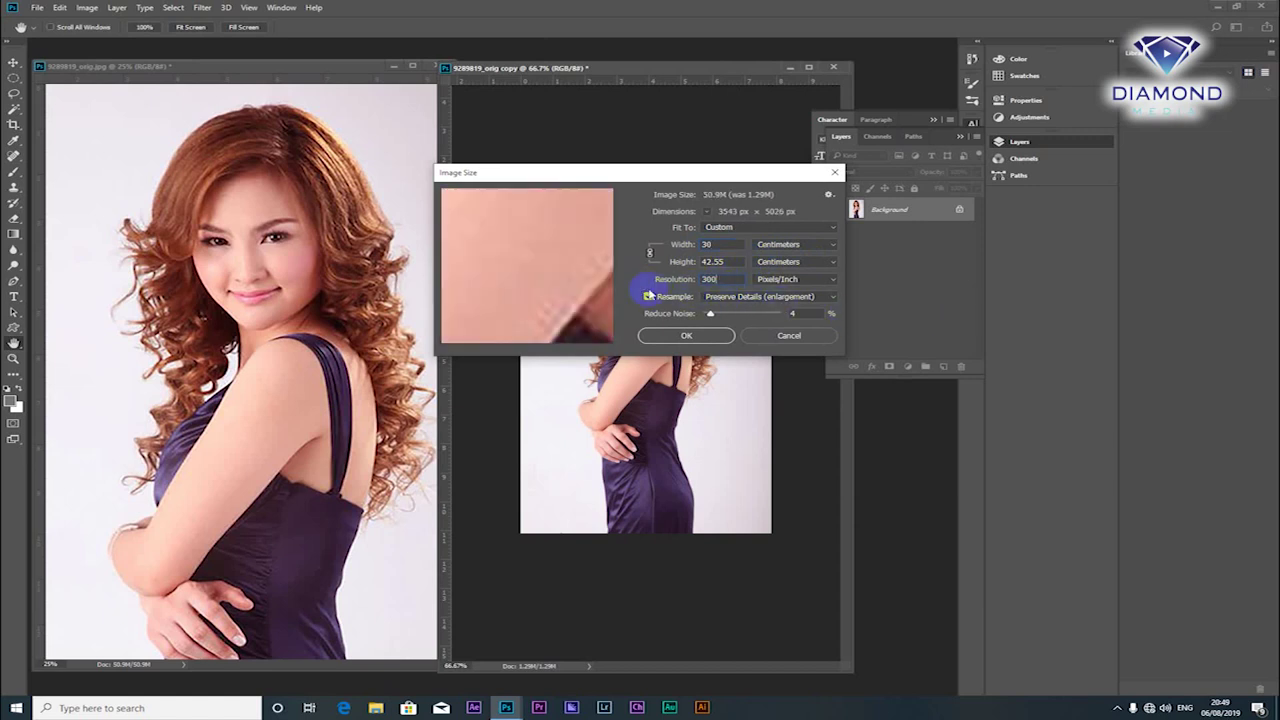
pyautogui.click(648, 296)
pyautogui.click(648, 296)
pyautogui.click(770, 296)
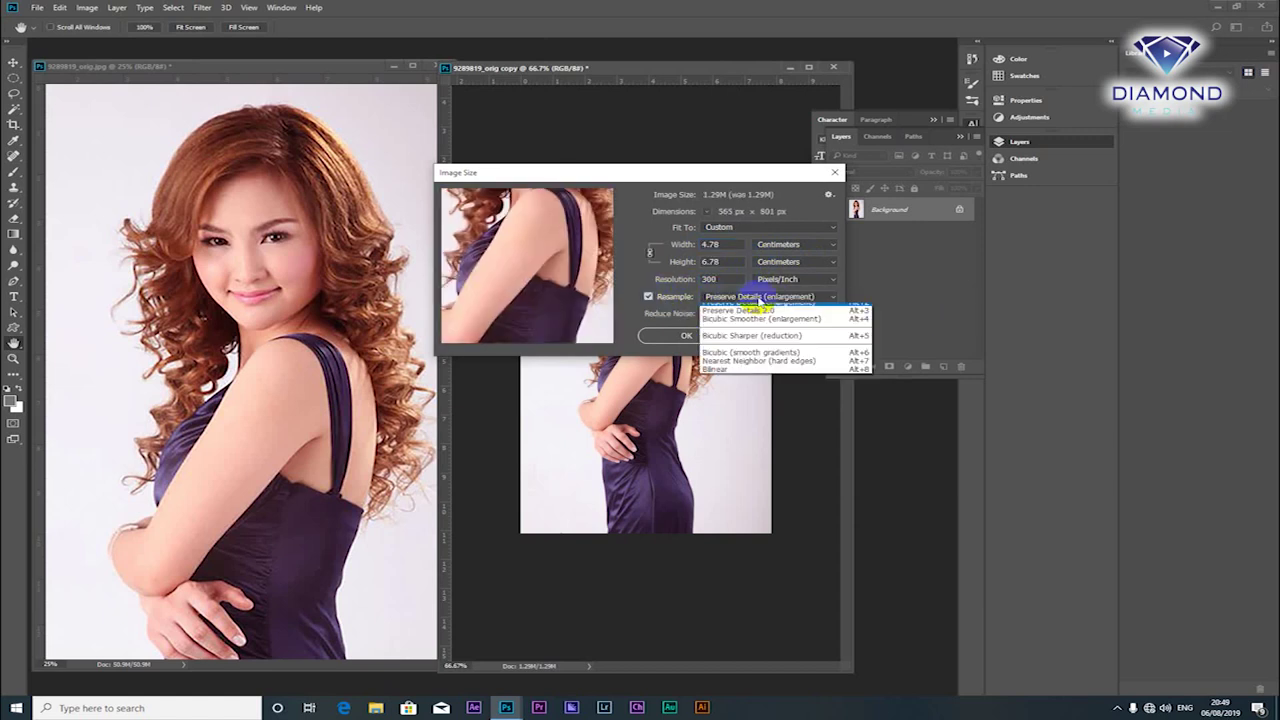
pyautogui.click(730, 312)
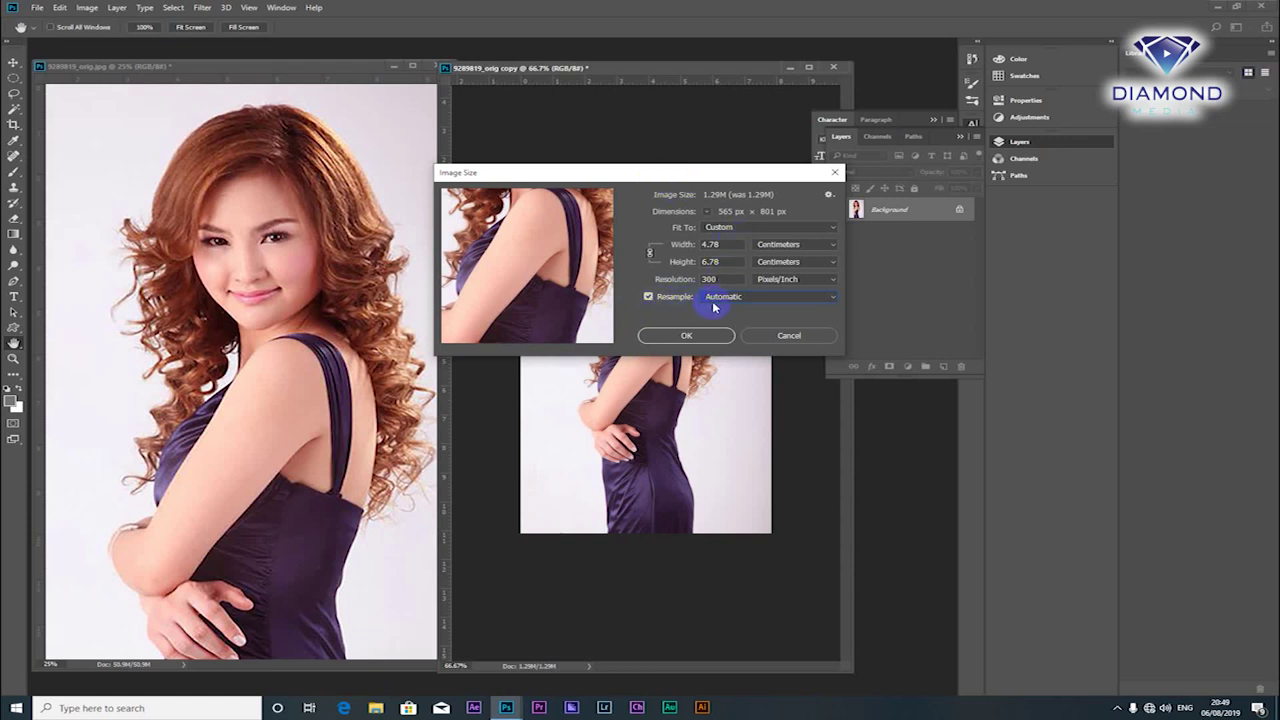
pyautogui.moveTo(560, 255)
pyautogui.mouseDown()
pyautogui.moveTo(543, 290)
pyautogui.moveTo(530, 258)
pyautogui.mouseUp()
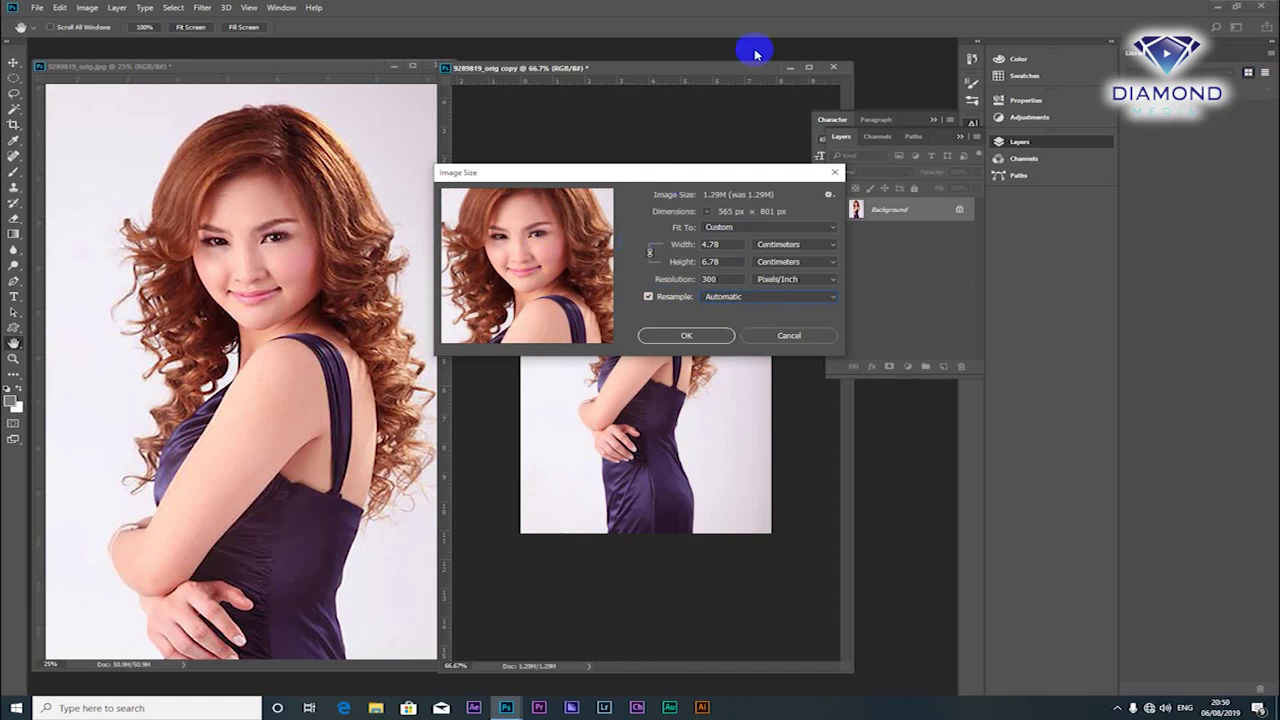
# Apply Preserve Details (enlargement) resampling with Reduce Noise at 0%.
pyautogui.click(775, 298)
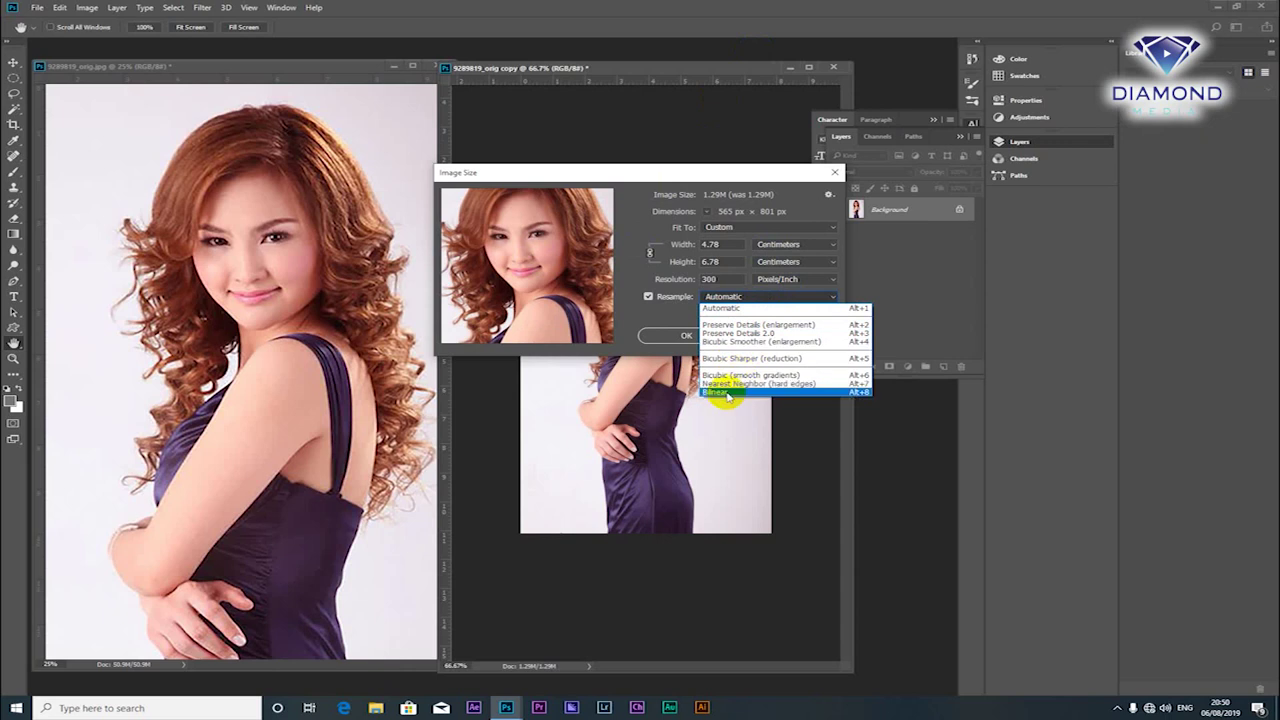
pyautogui.click(738, 333)
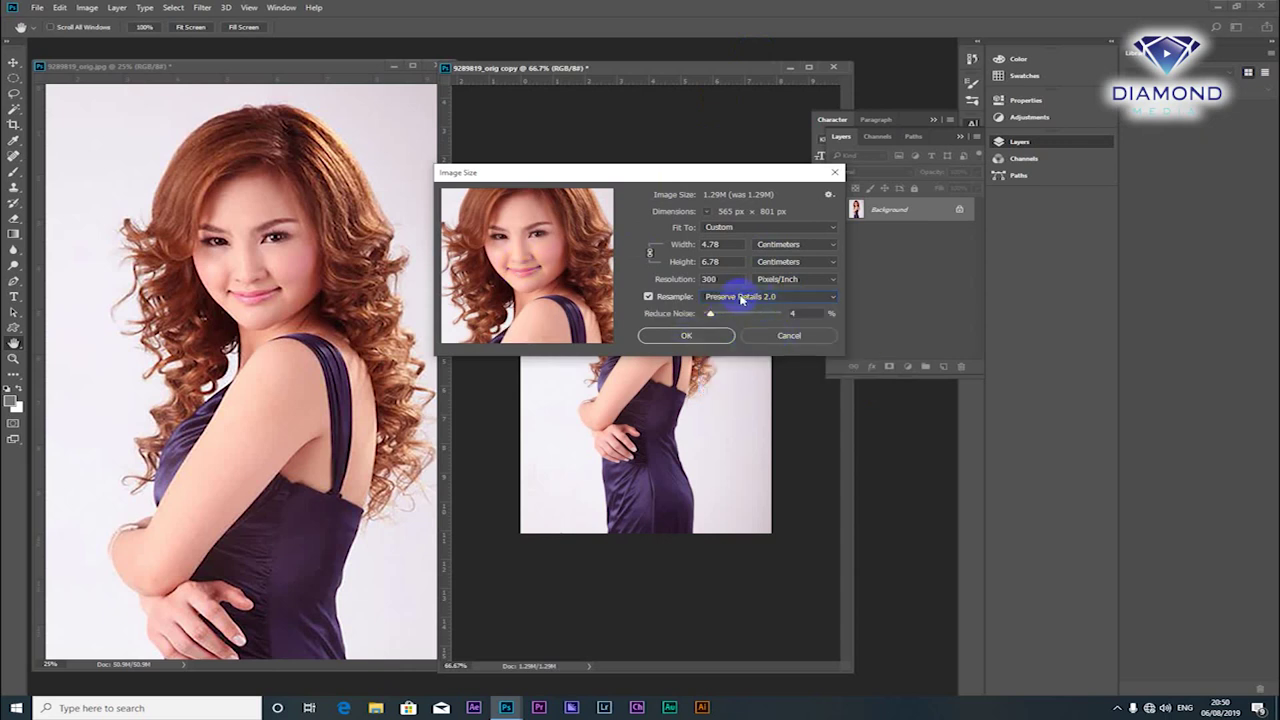
pyautogui.click(740, 297)
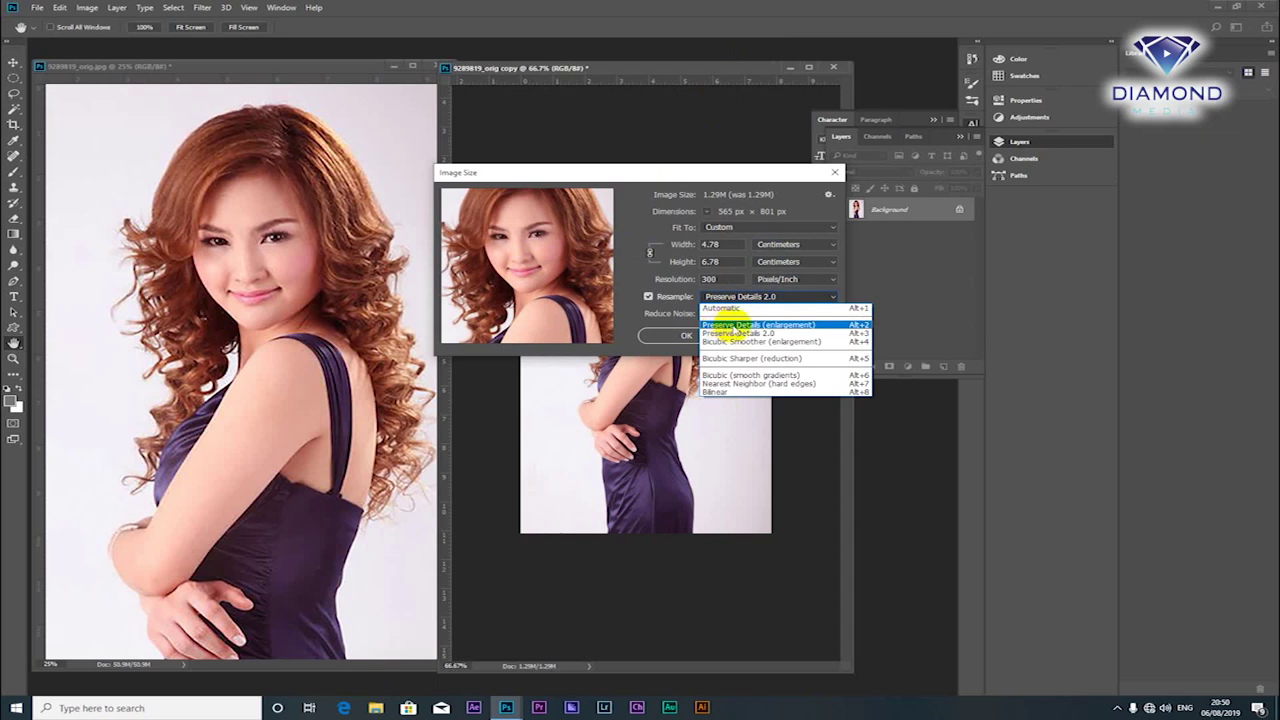
pyautogui.click(738, 325)
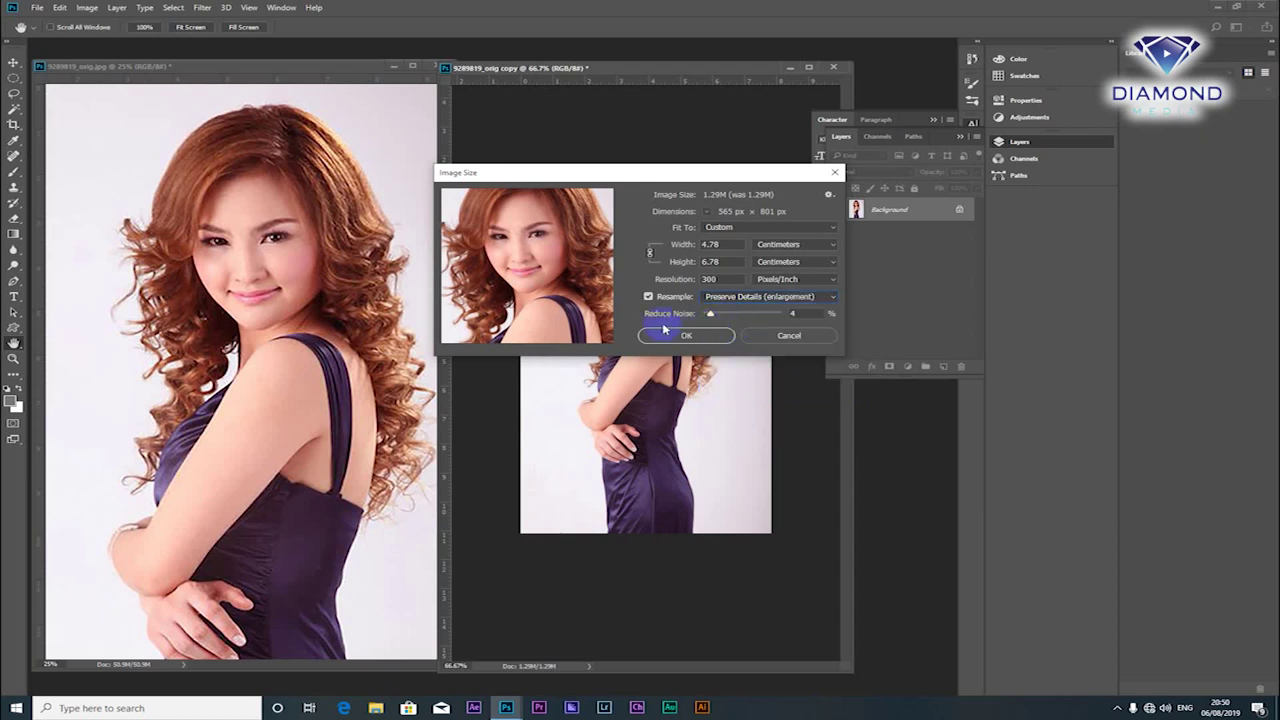
pyautogui.moveTo(710, 314); pyautogui.dragTo(688, 325)
pyautogui.click(695, 338)
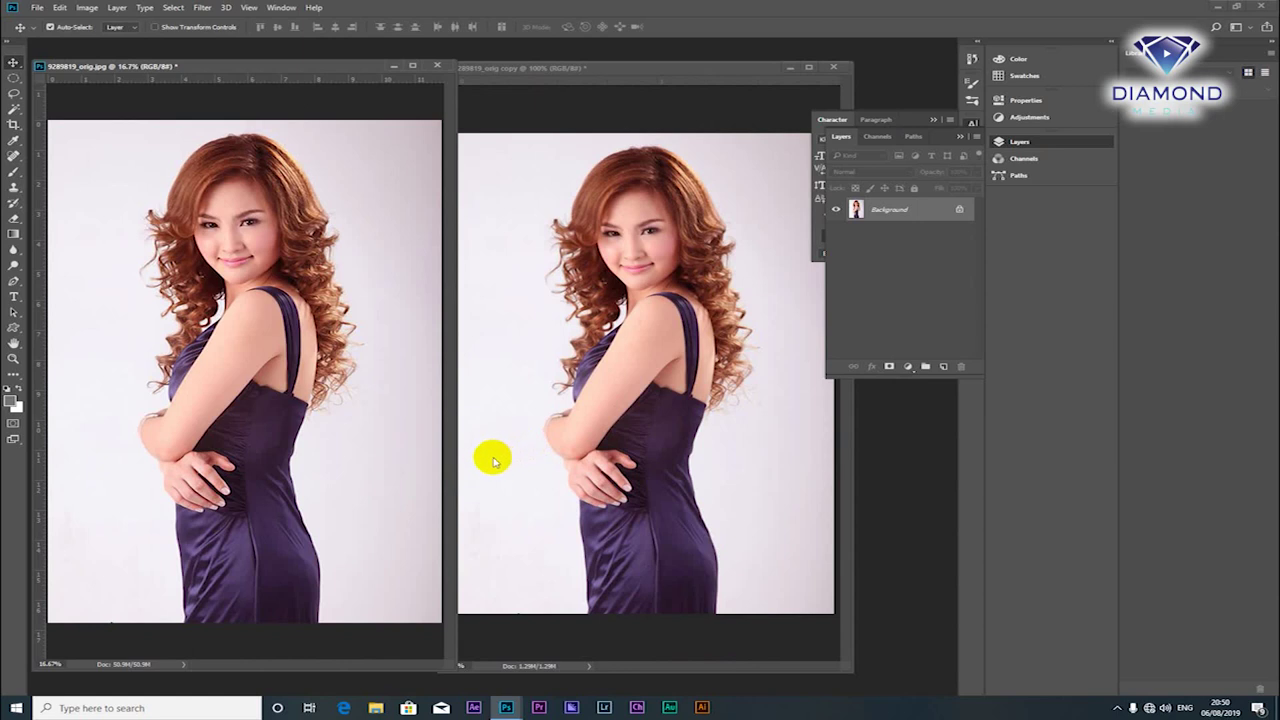
# Pan the enlarged copy and bring up the Filter menu's Noise options.
pyautogui.moveTo(598, 254)
pyautogui.mouseDown()
pyautogui.moveTo(612, 262)
pyautogui.moveTo(314, 94)
pyautogui.mouseUp()
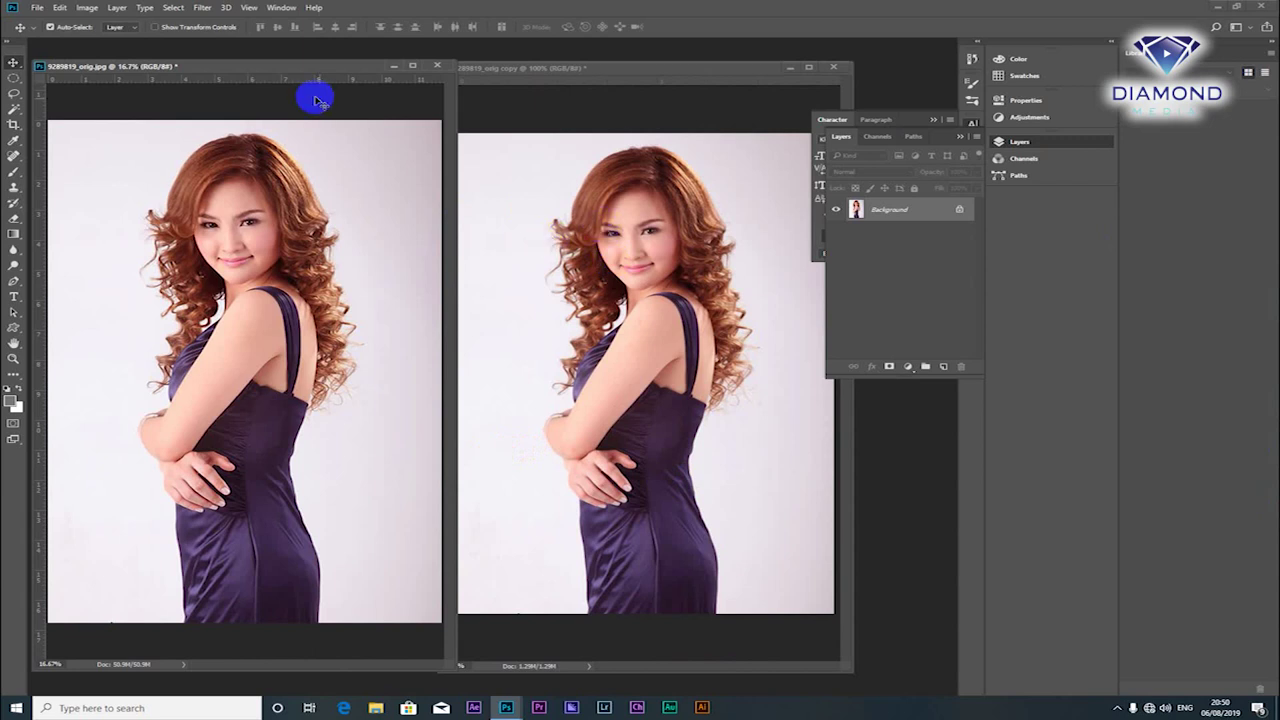
pyautogui.click(201, 12)
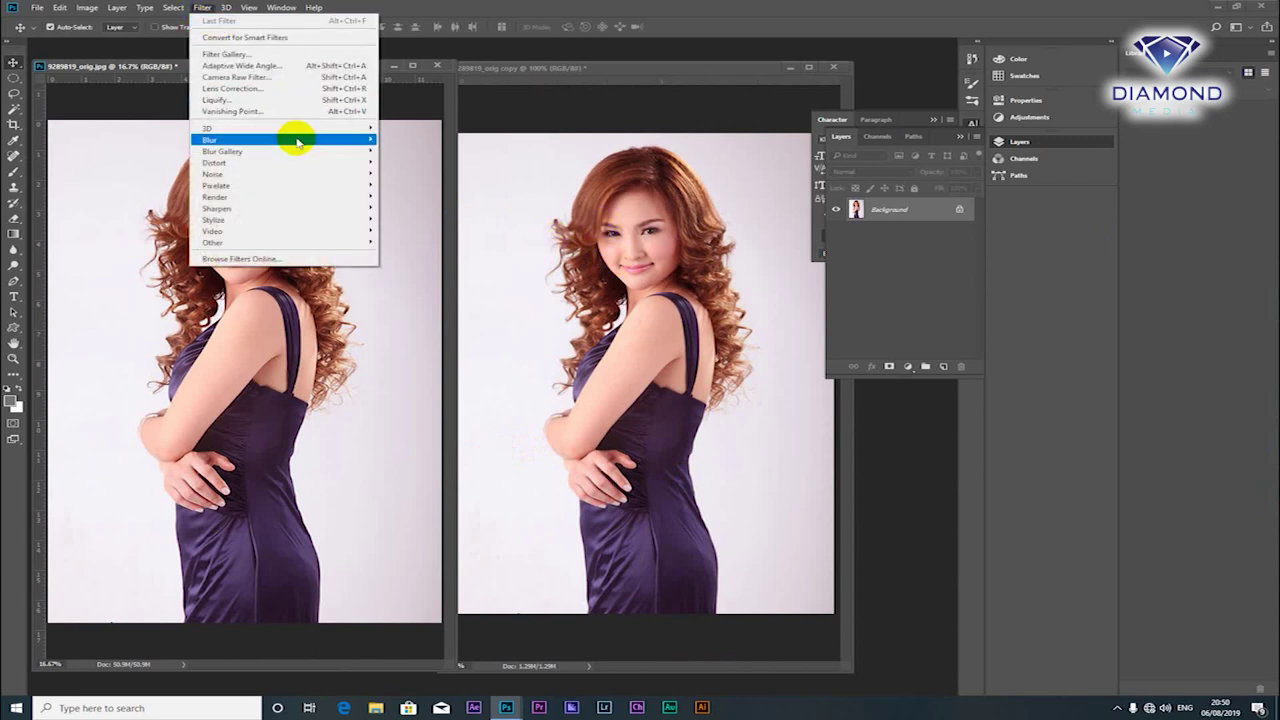
pyautogui.moveTo(213, 174)
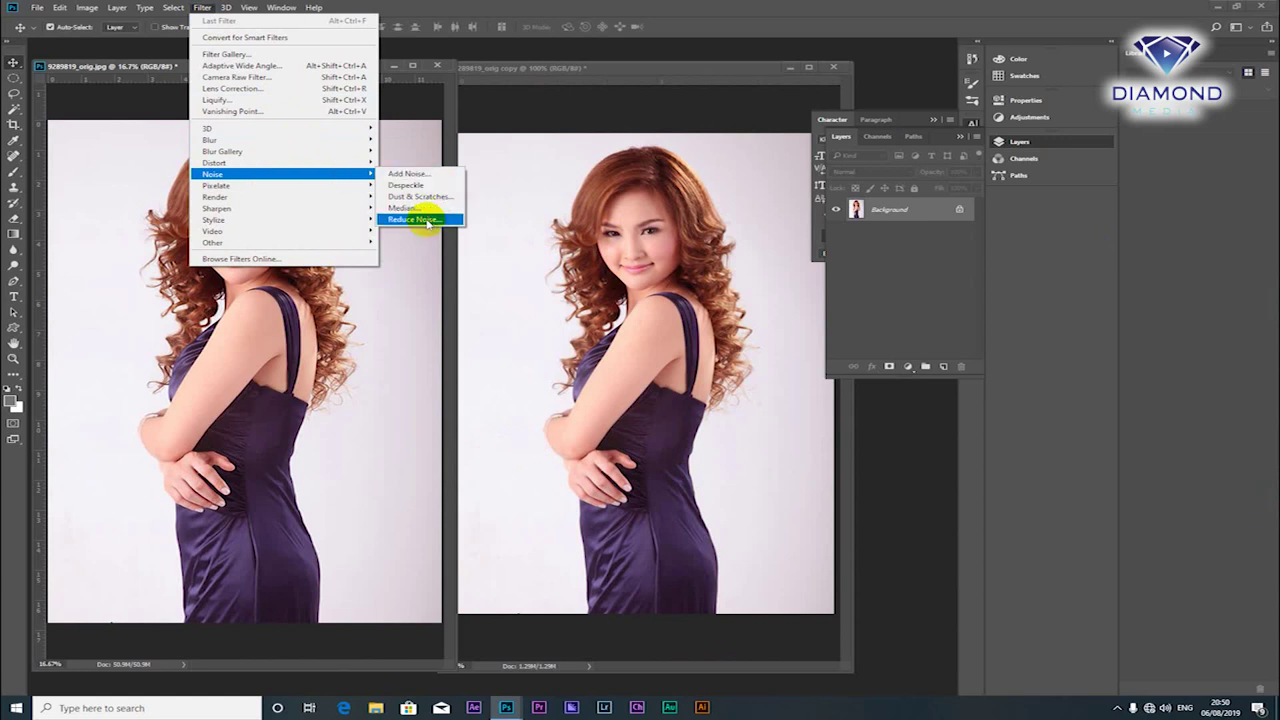
# Raise Reduce Noise Strength to 10 and lower the Preserve Details value.
pyautogui.click(428, 222)
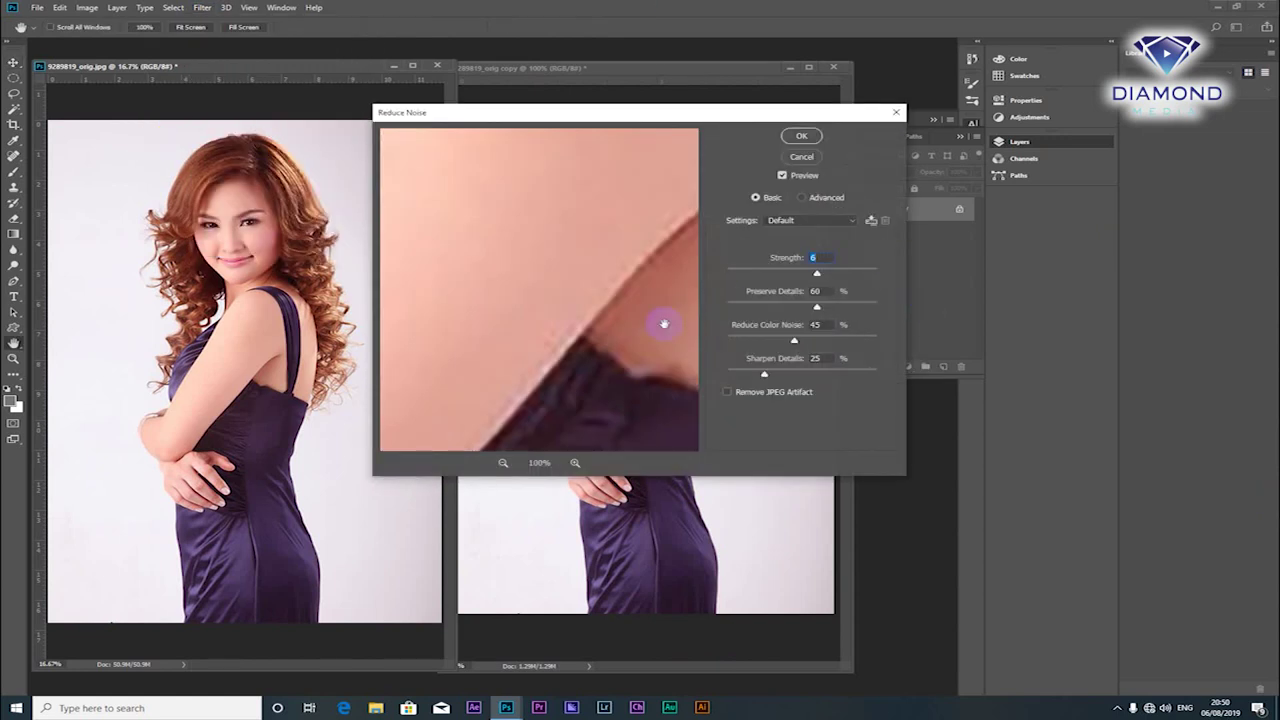
pyautogui.moveTo(637, 329); pyautogui.dragTo(526, 278)
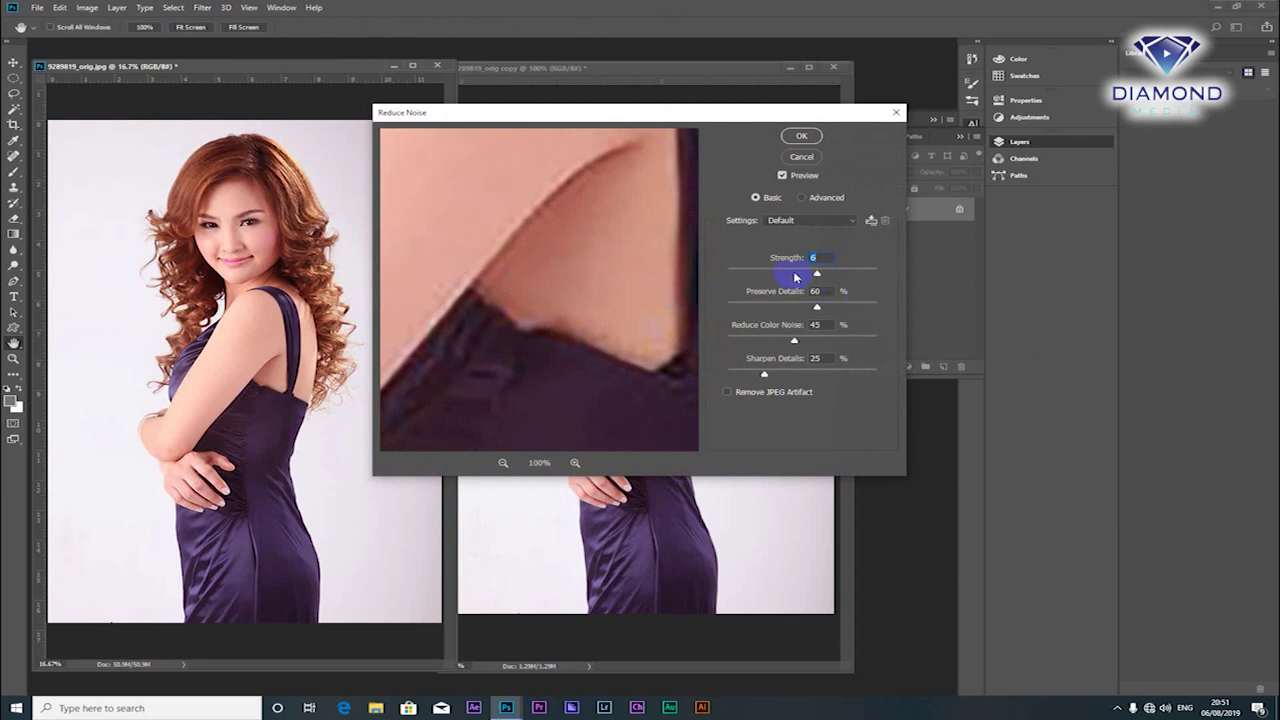
pyautogui.moveTo(814, 274); pyautogui.dragTo(898, 278)
pyautogui.moveTo(517, 297); pyautogui.dragTo(599, 323)
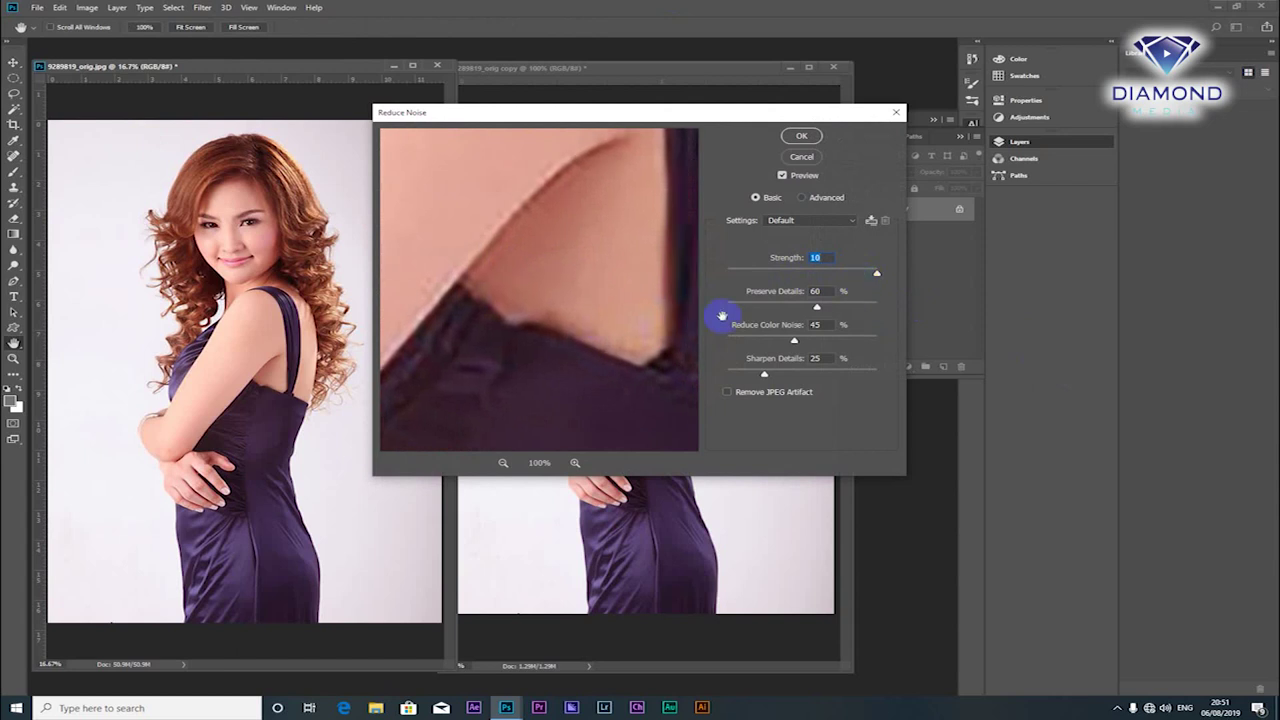
pyautogui.moveTo(817, 306)
pyautogui.mouseDown()
pyautogui.moveTo(755, 315)
pyautogui.moveTo(768, 310)
pyautogui.moveTo(765, 346)
pyautogui.mouseUp()
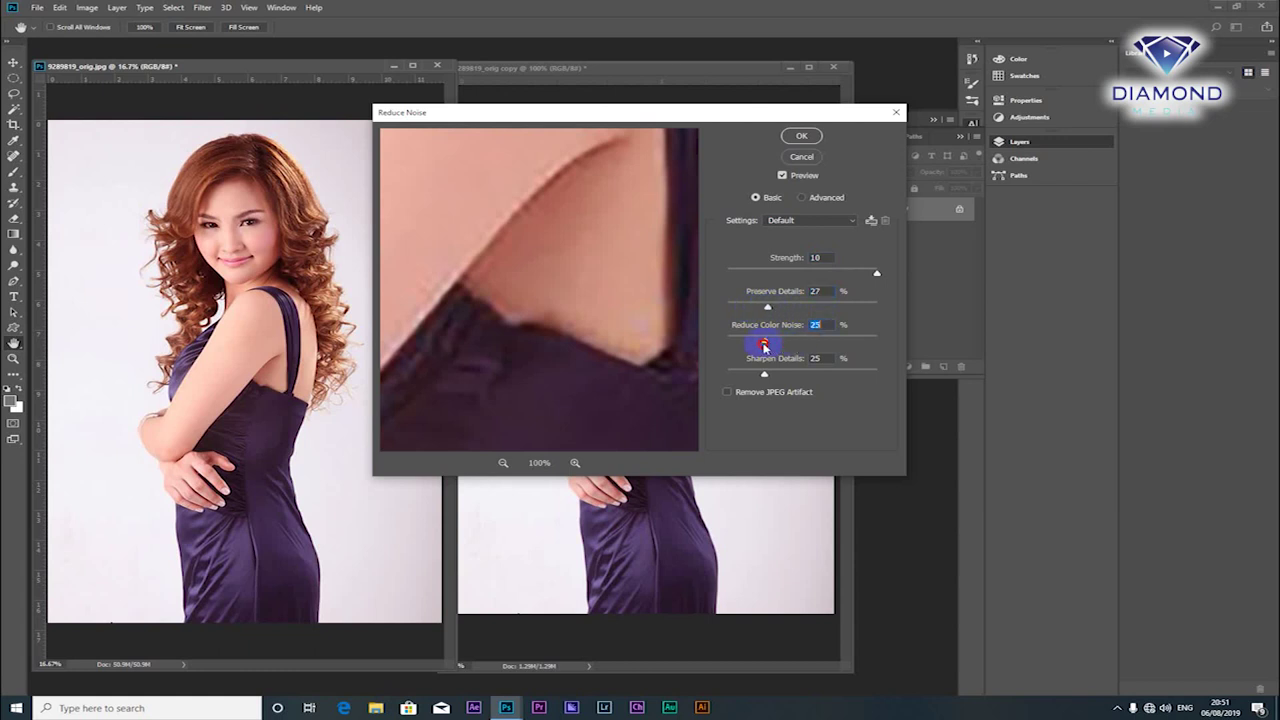
pyautogui.moveTo(812, 306); pyautogui.dragTo(708, 288)
# Set Reduce Color Noise to 10% and apply the noise reduction to the copy.
pyautogui.write('10')
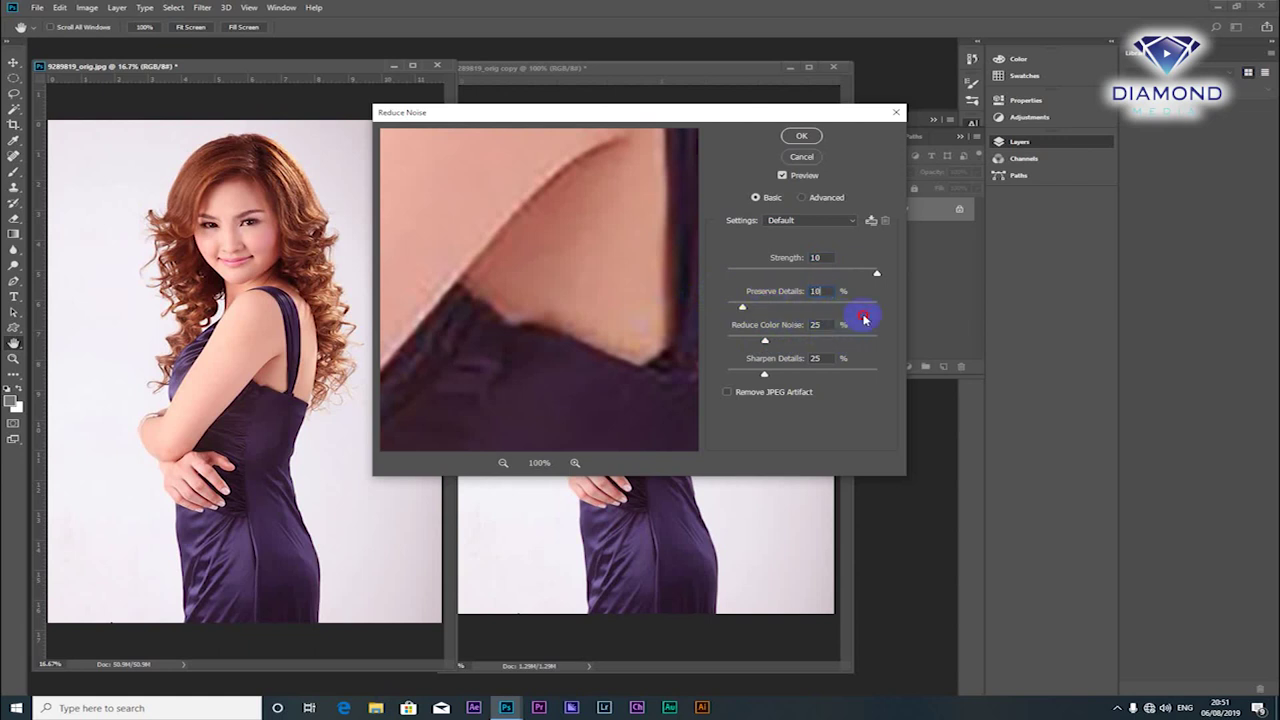
pyautogui.click(750, 326)
pyautogui.write('10')
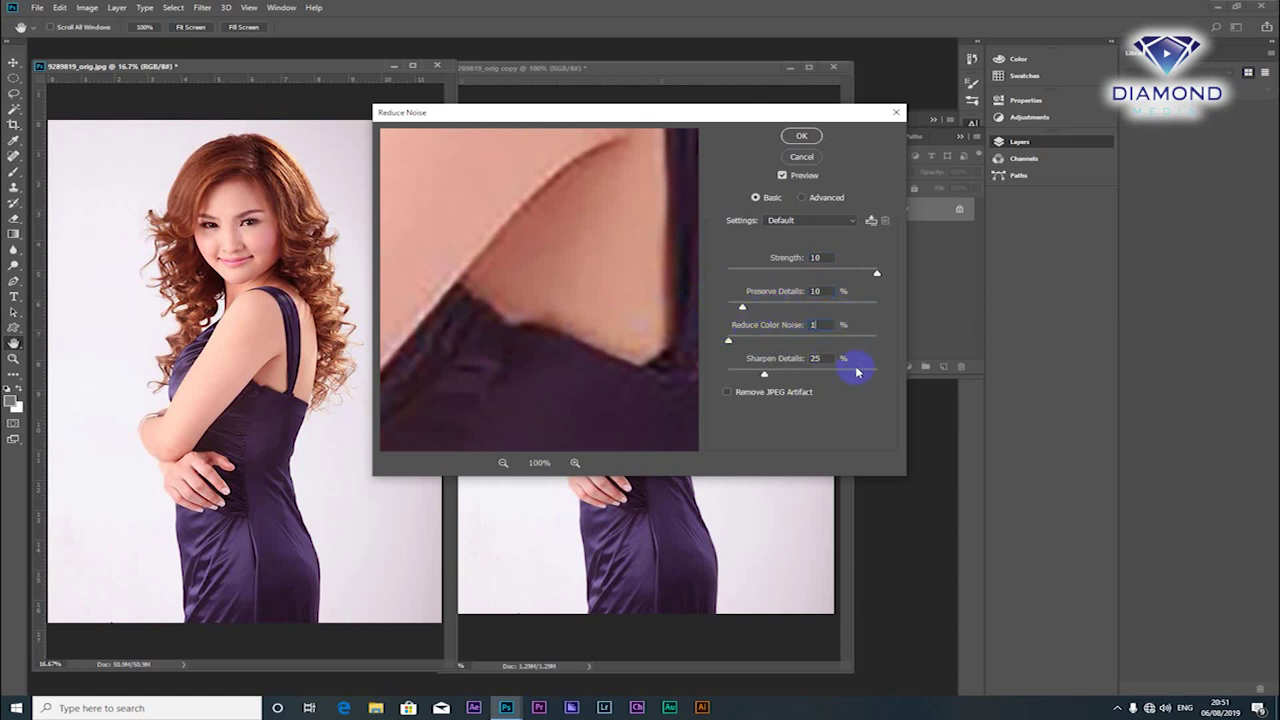
pyautogui.click(872, 306)
pyautogui.moveTo(617, 257)
pyautogui.mouseDown()
pyautogui.moveTo(580, 314)
pyautogui.moveTo(632, 256)
pyautogui.mouseUp()
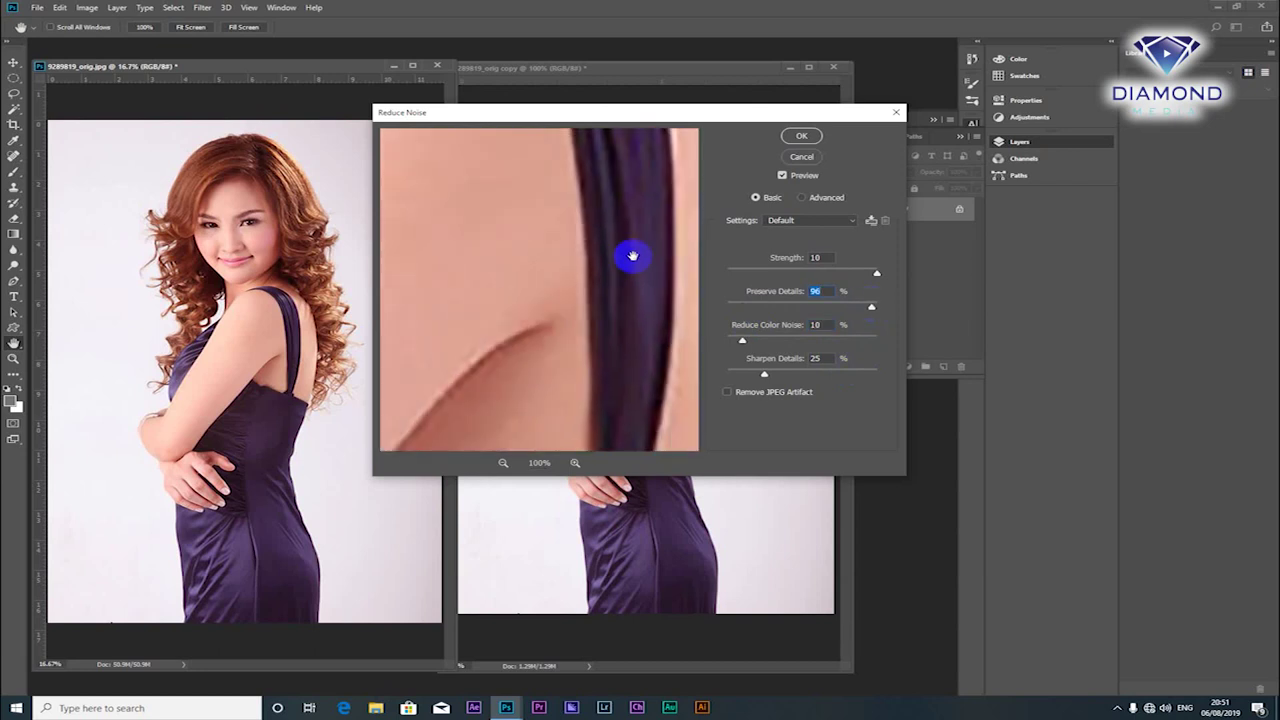
pyautogui.click(801, 136)
pyautogui.moveTo(680, 286); pyautogui.dragTo(663, 312)
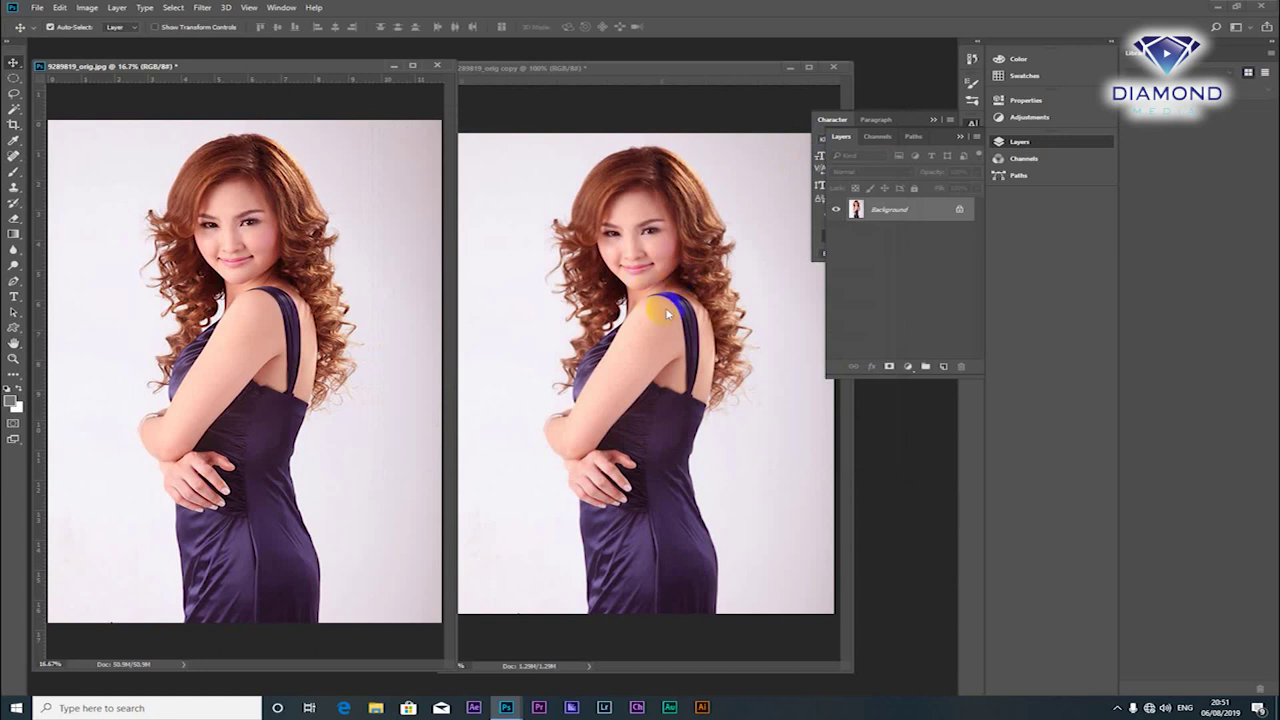
# Pan the noise-reduced copy and bring up the Filter menu's Sharpen options.
pyautogui.moveTo(667, 313); pyautogui.dragTo(288, 335)
pyautogui.scroll(-1, 290, 327)
pyautogui.scroll(1, 329, 274)
pyautogui.scroll(1, 672, 265)
pyautogui.scroll(-1, 640, 262)
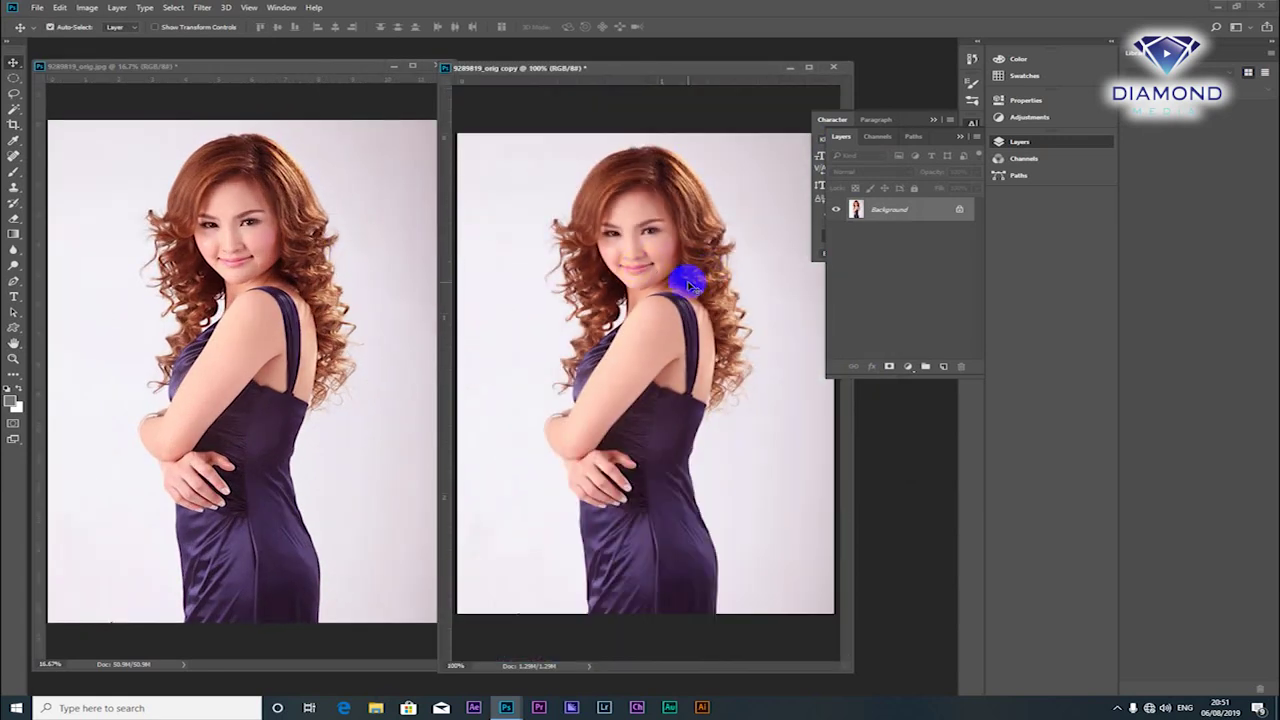
pyautogui.click(202, 8)
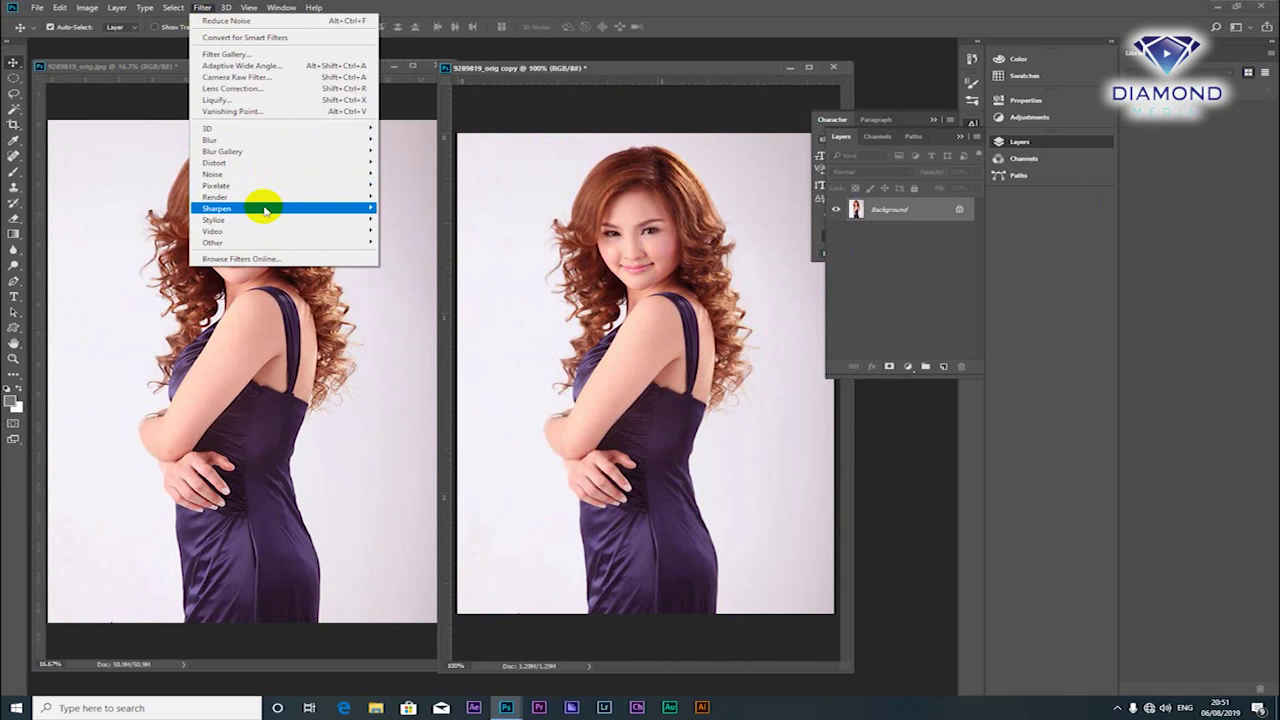
pyautogui.moveTo(280, 208)
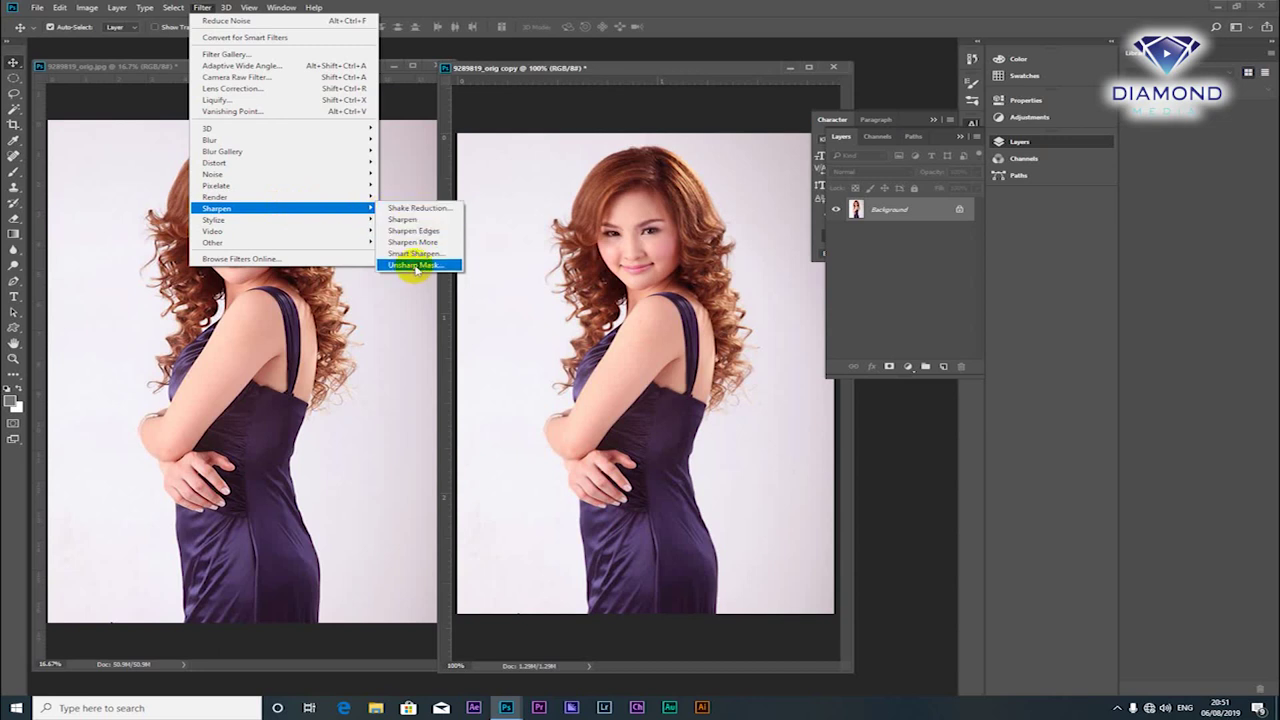
# Unsharp-mask the copy at Amount 99%, Radius 0.2 px and Threshold 1.
pyautogui.click(415, 265)
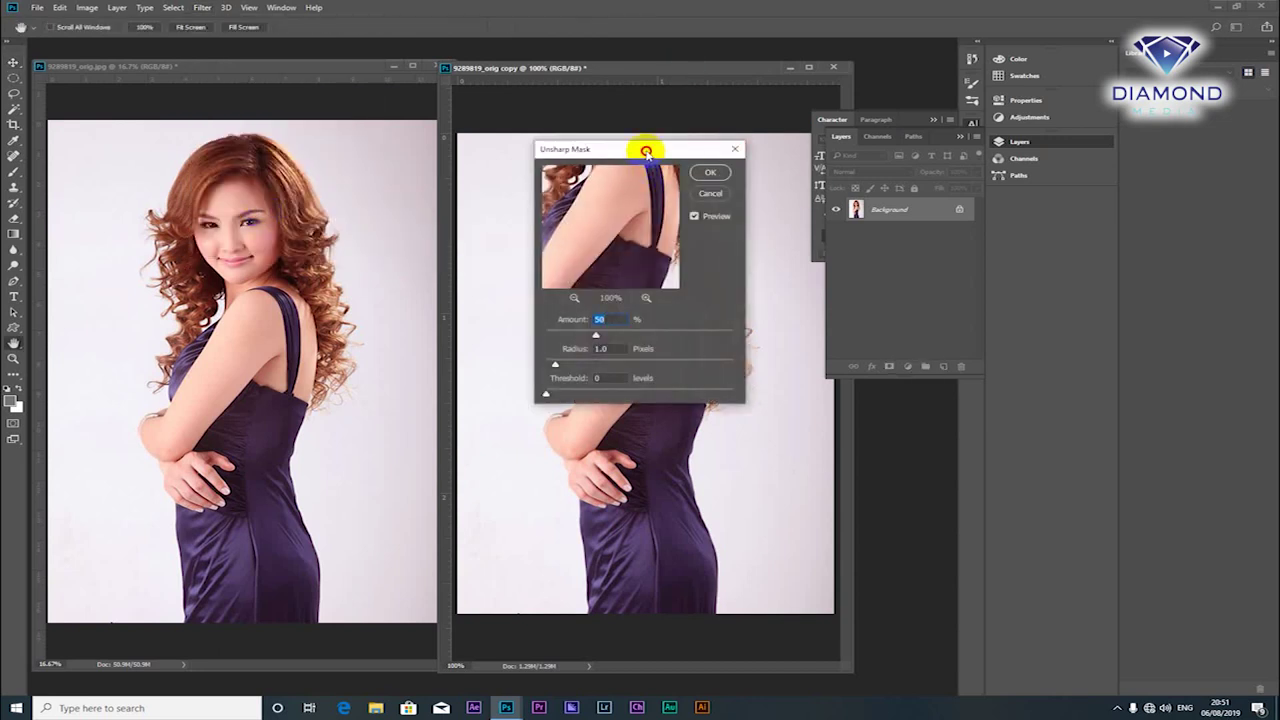
pyautogui.moveTo(647, 153); pyautogui.dragTo(969, 154)
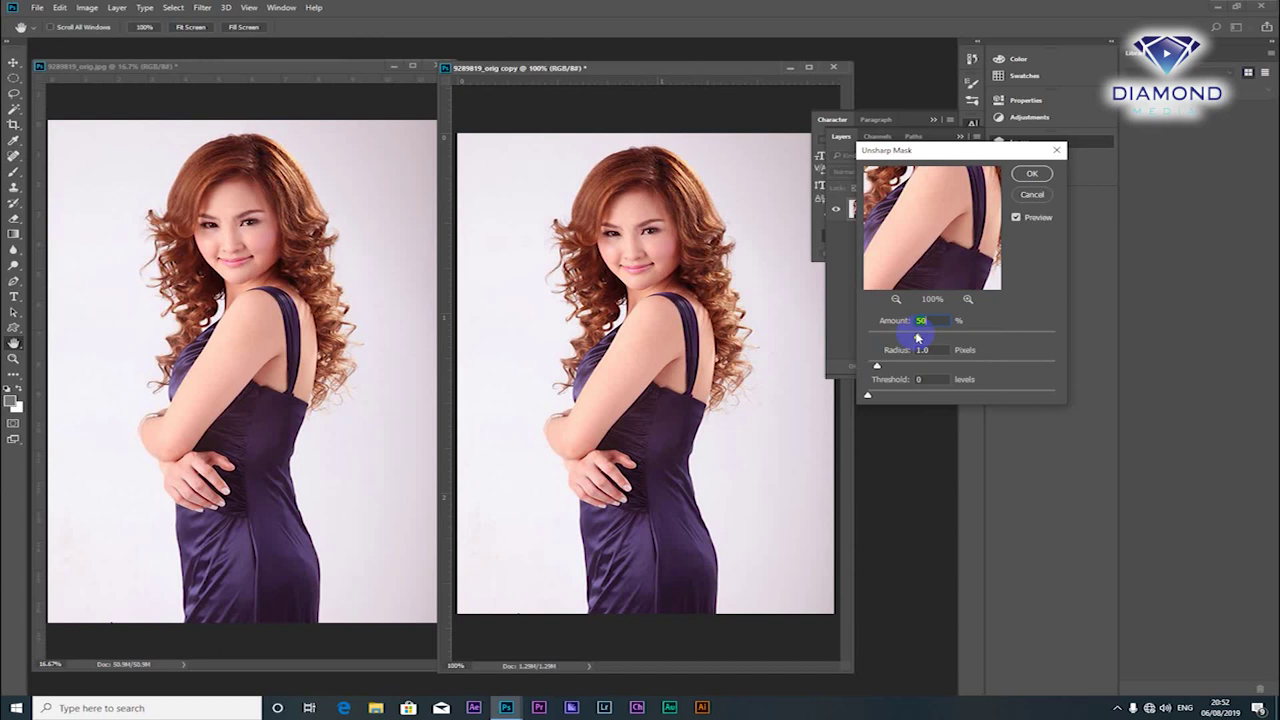
pyautogui.moveTo(917, 337); pyautogui.dragTo(968, 334)
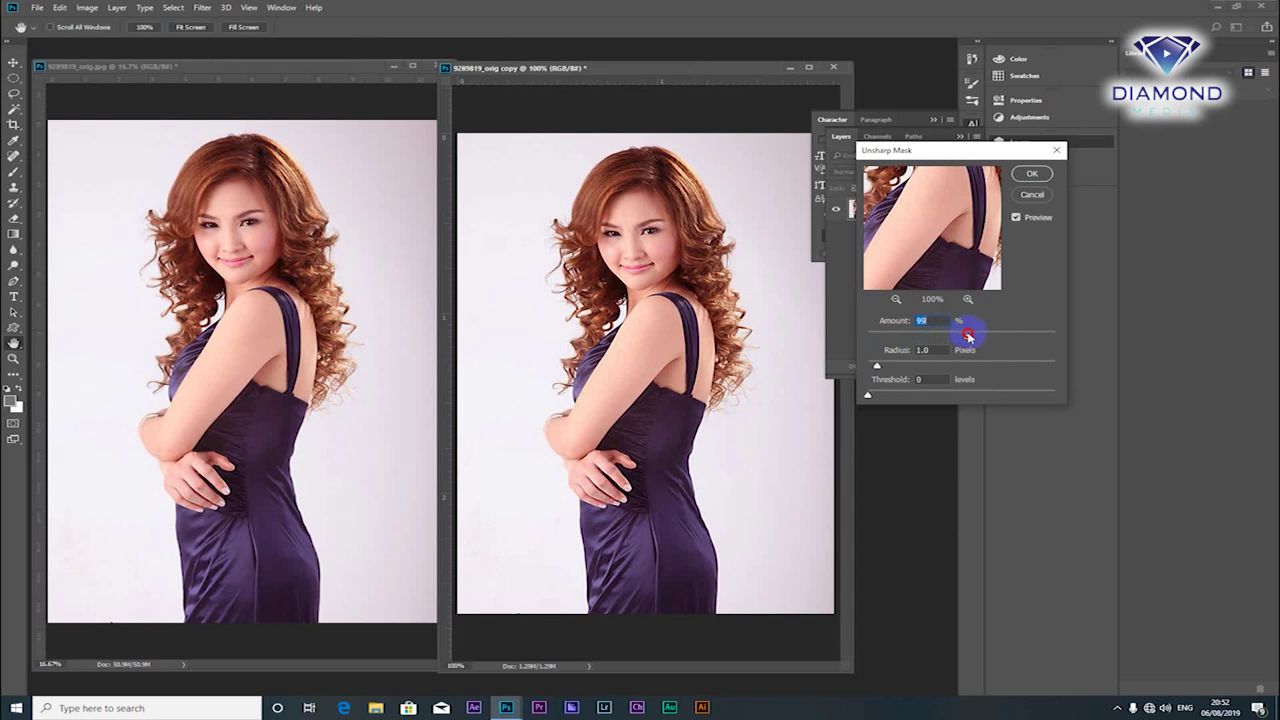
pyautogui.moveTo(877, 366); pyautogui.dragTo(869, 368)
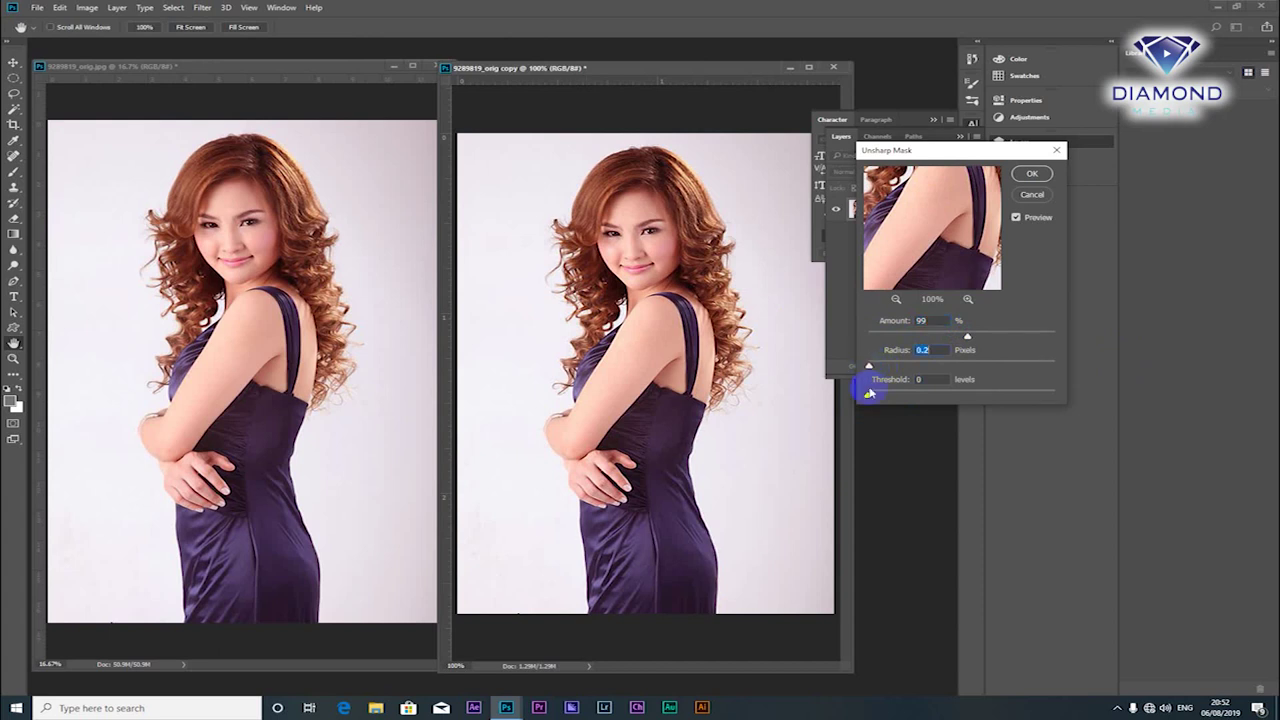
pyautogui.moveTo(867, 394); pyautogui.dragTo(869, 397)
pyautogui.click(1033, 174)
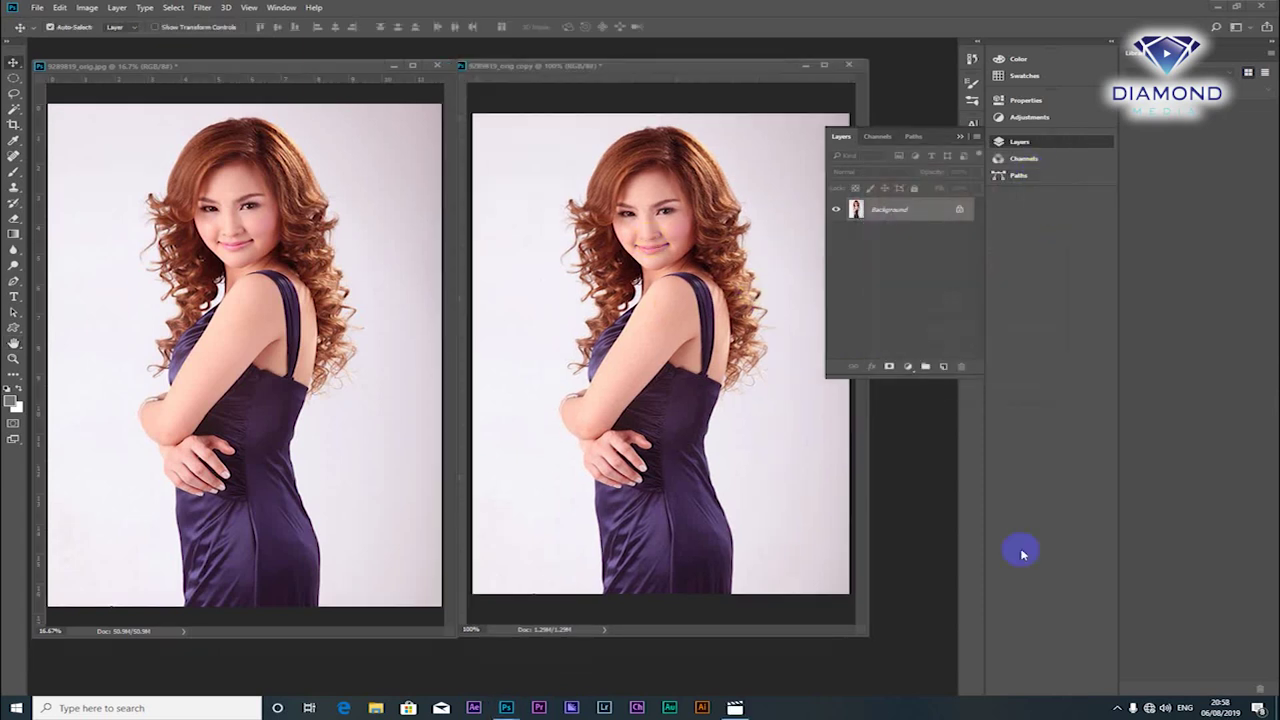
# Switch between the copy and original windows and lengthen the copy's window slightly.
pyautogui.click(703, 66)
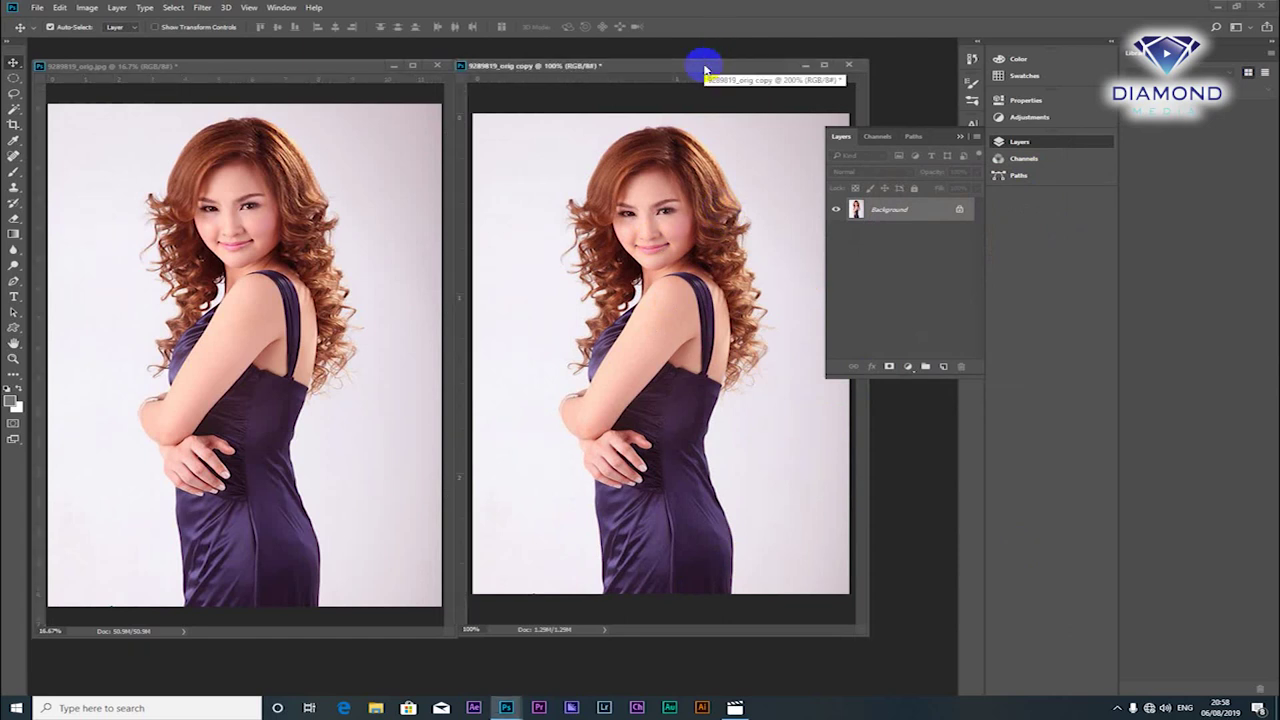
pyautogui.click(251, 68)
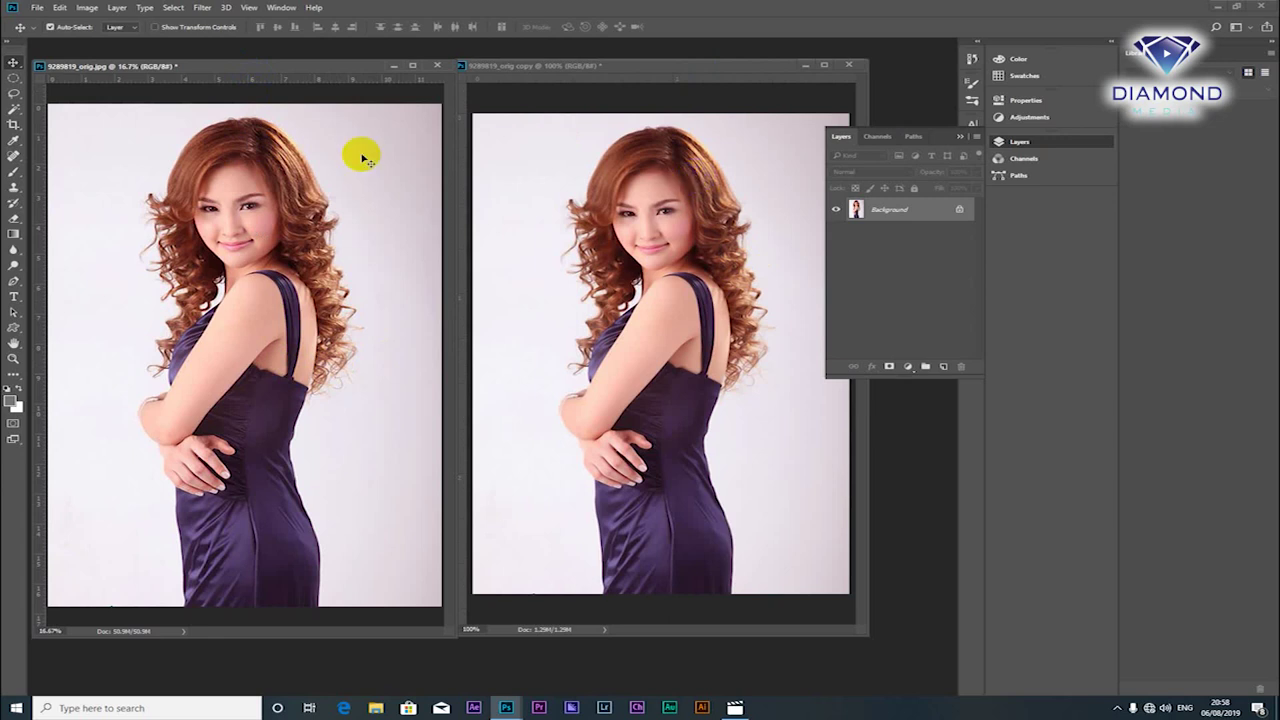
pyautogui.moveTo(670, 637); pyautogui.dragTo(678, 637)
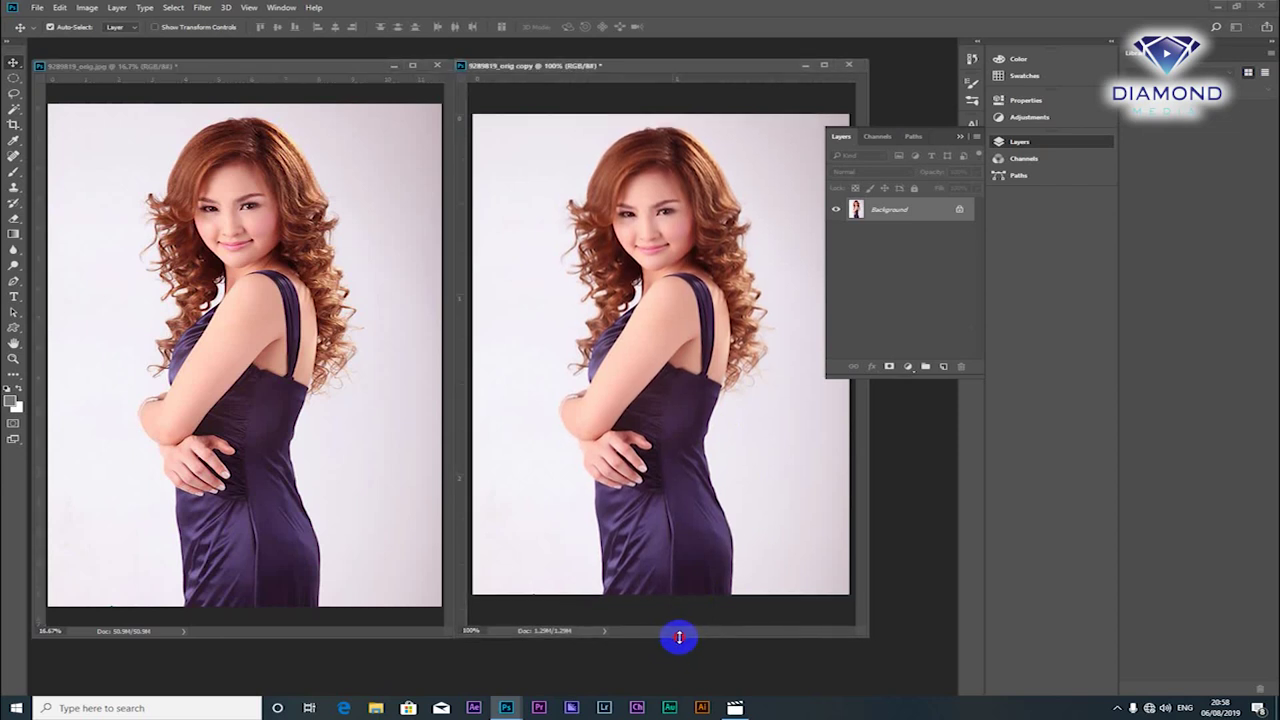